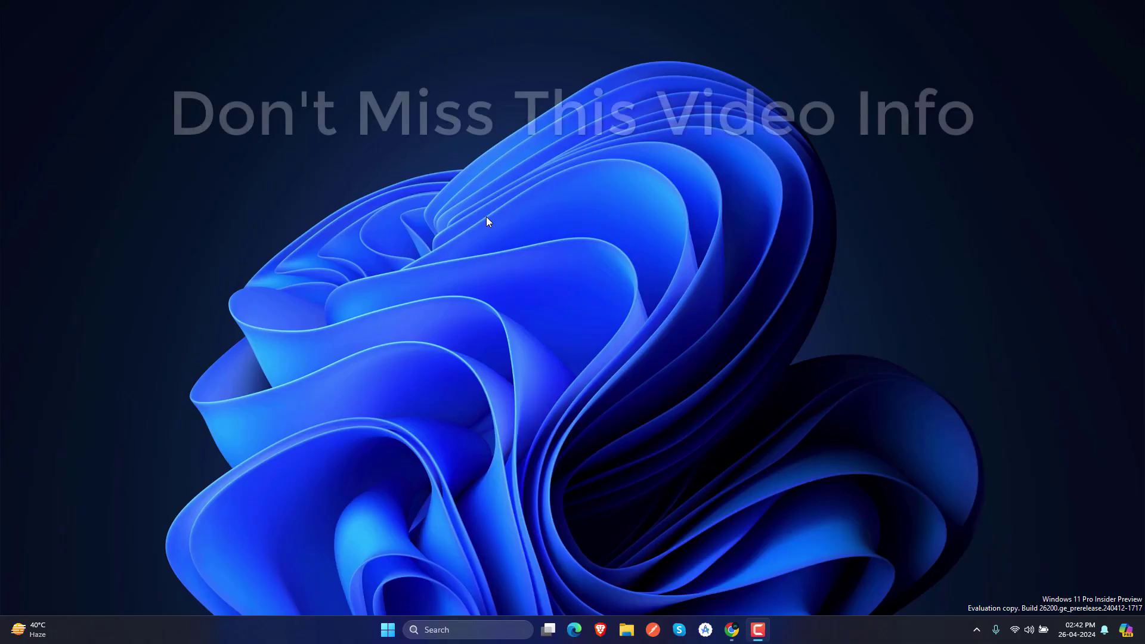
# - Browse the Start menu's installed apps and expand the Git and Java Development Kit folders
pyautogui.click(500, 263)
pyautogui.press('super')
pyautogui.scroll(-10, 469, 349)
pyautogui.scroll(5, 470, 355)
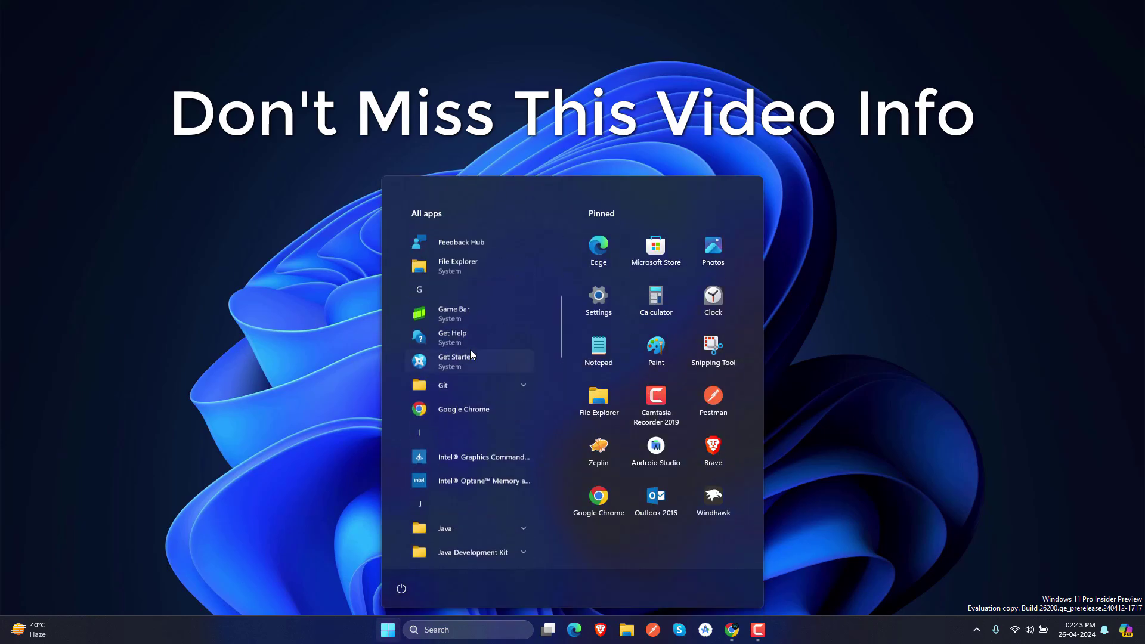
pyautogui.click(493, 385)
pyautogui.scroll(-3, 492, 384)
pyautogui.click(496, 367)
pyautogui.scroll(-8, 496, 367)
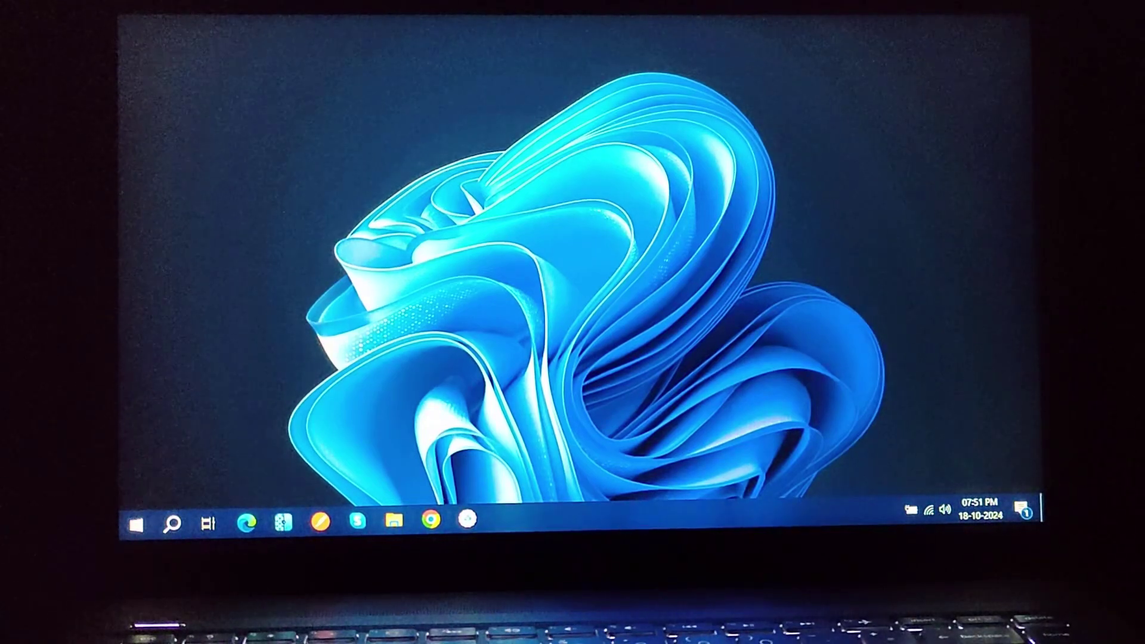
# - Open Task Manager from the taskbar on its Performance tab and reposition the window
pyautogui.rightClick(510, 508)
pyautogui.click(536, 435)
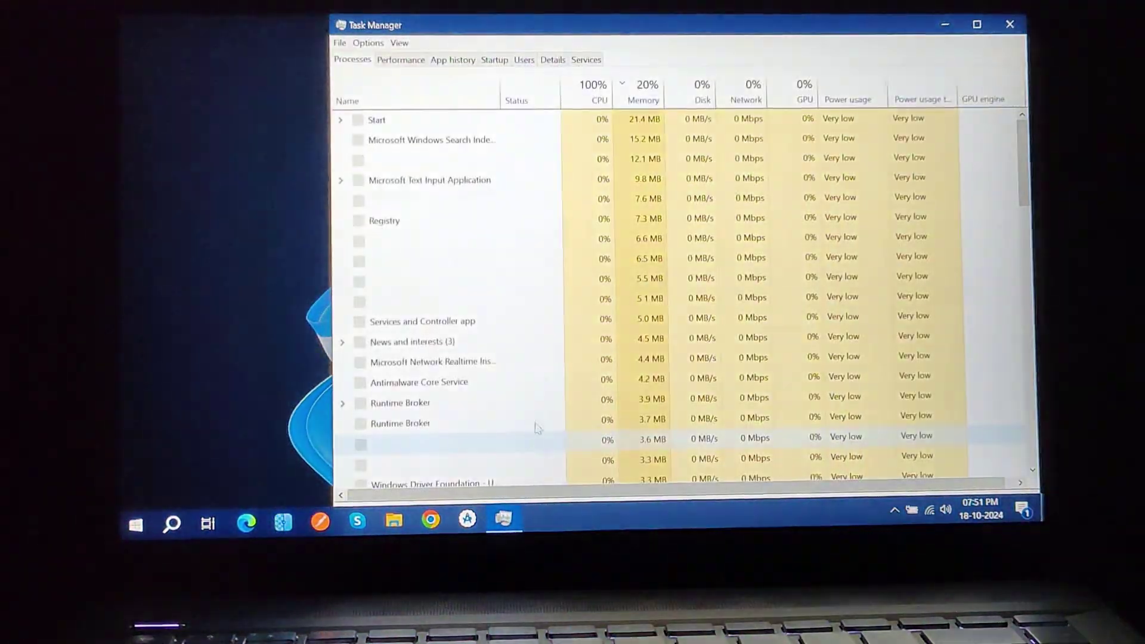
pyautogui.click(400, 59)
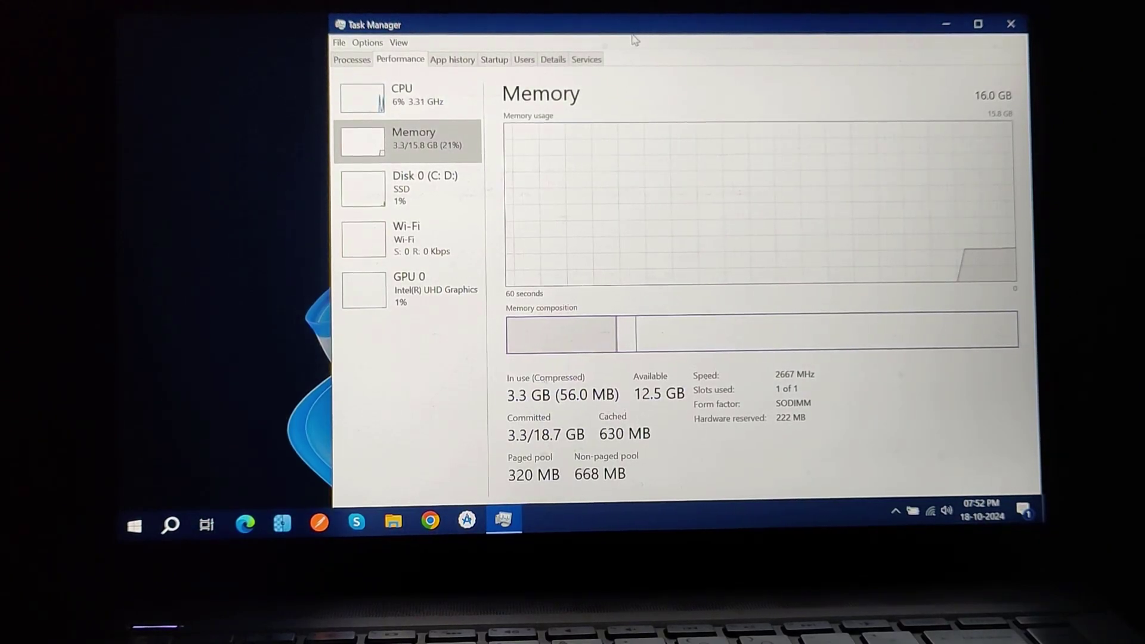
pyautogui.moveTo(634, 40); pyautogui.dragTo(595, 52)
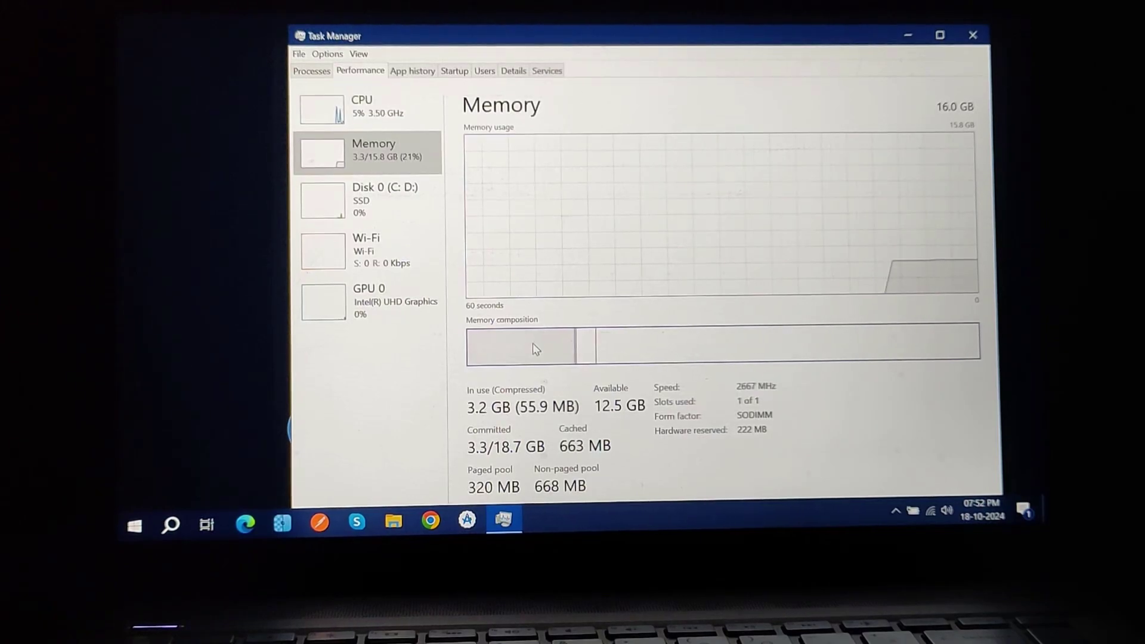
# - Review the CPU and Memory performance details, then close Task Manager
pyautogui.press('Up')
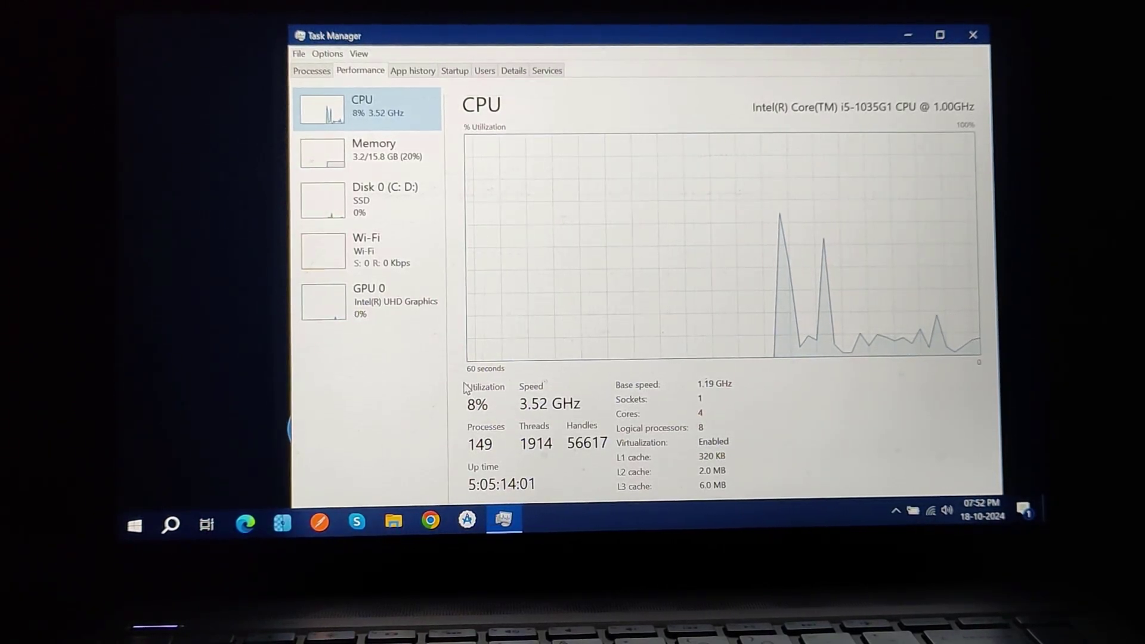
pyautogui.click(387, 152)
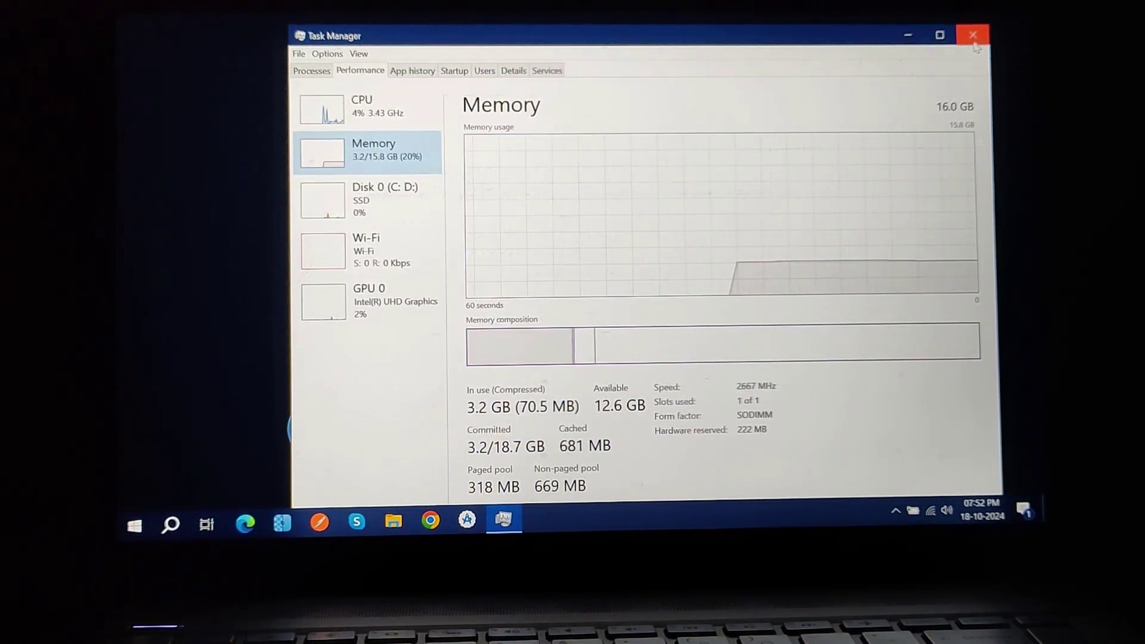
pyautogui.click(972, 35)
pyautogui.rightClick(625, 169)
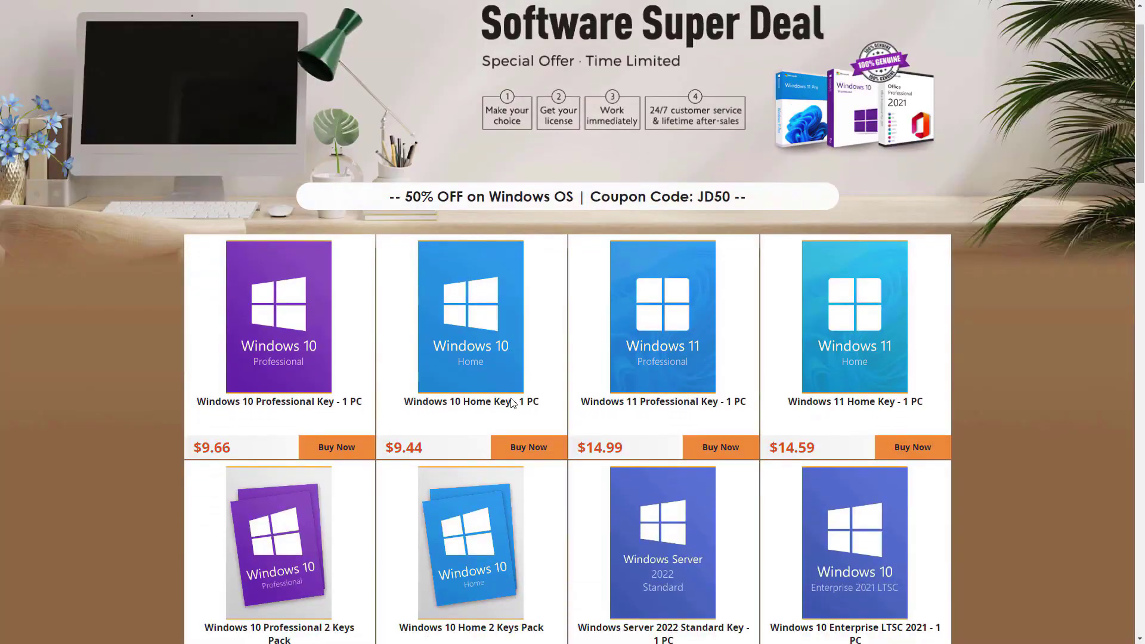
# - Scroll through the Keysfan Windows and Office key offers
pyautogui.scroll(-6, 513, 396)
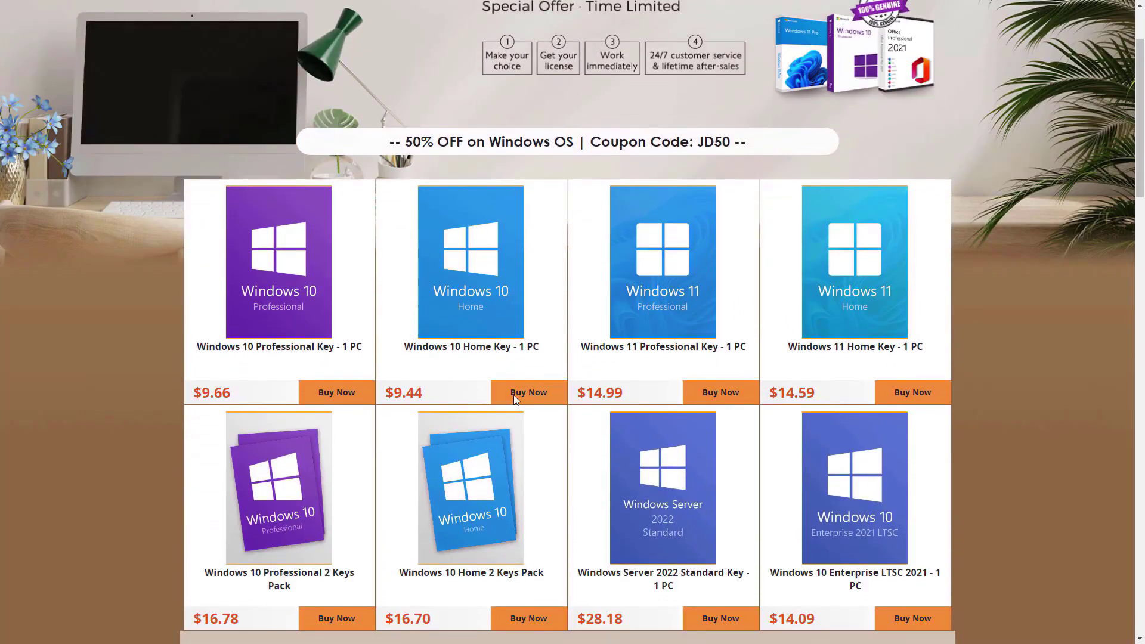
pyautogui.scroll(-1, 514, 396)
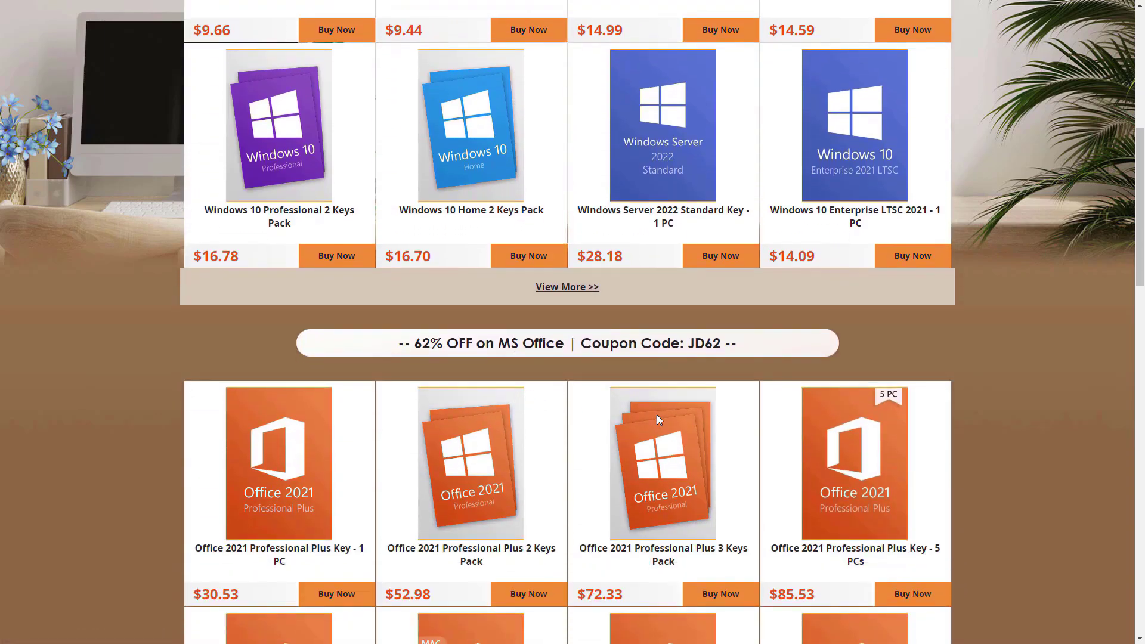
pyautogui.middleClick(1043, 479)
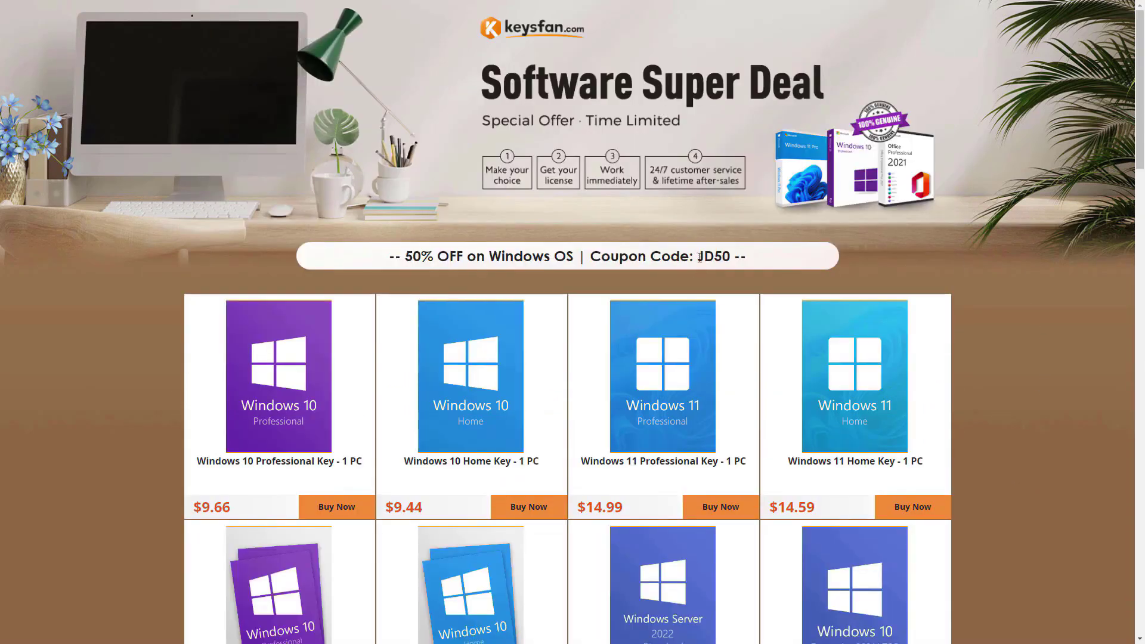
# - Select the JD50 Windows coupon code, return to the page top, then open Start
pyautogui.doubleClick(706, 257)
pyautogui.click(714, 285)
pyautogui.scroll(-20, 700, 308)
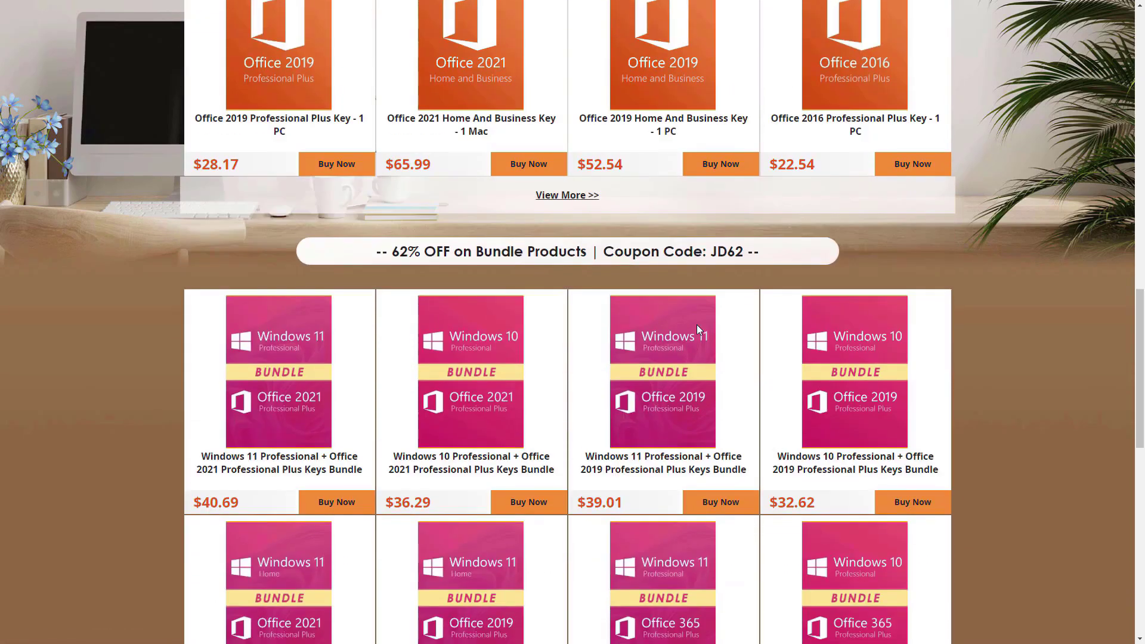
pyautogui.scroll(20, 613, 342)
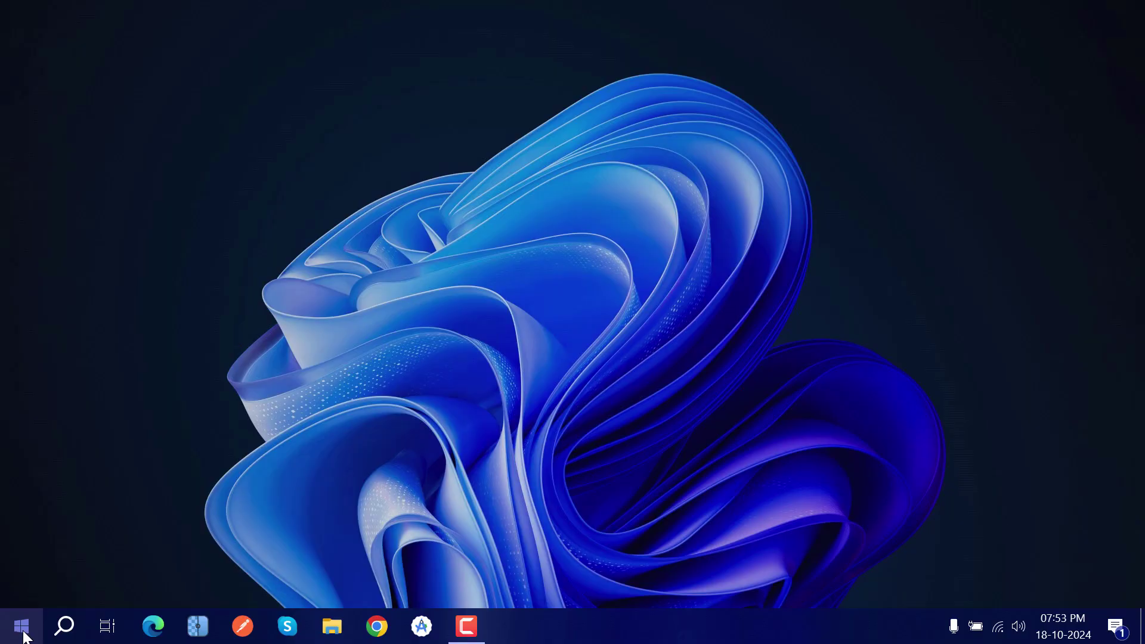
pyautogui.click(20, 625)
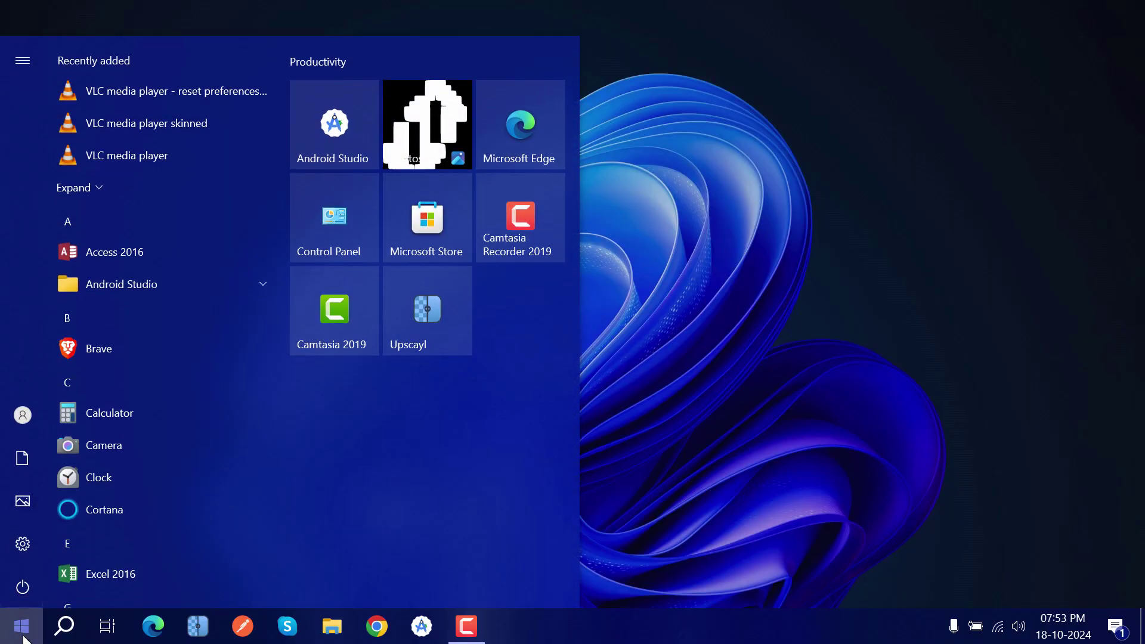
# - Close the app list and open Task Manager from the taskbar to view running processes
pyautogui.scroll(-3, 167, 429)
pyautogui.scroll(3, 168, 424)
pyautogui.click(760, 408)
pyautogui.rightClick(574, 618)
pyautogui.click(599, 540)
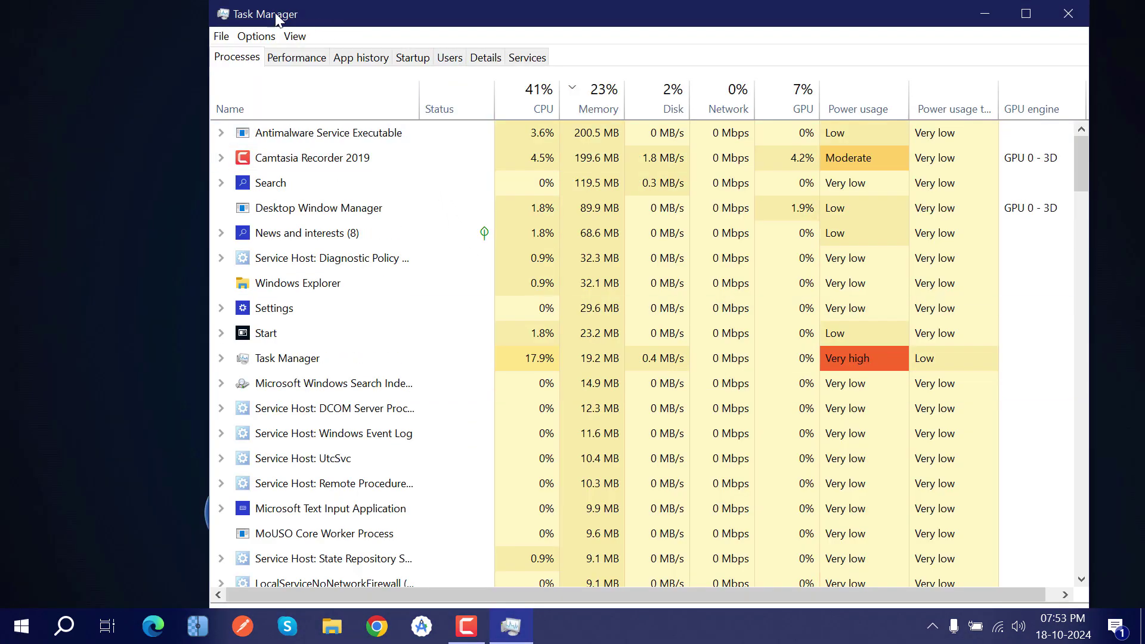
pyautogui.moveTo(222, 13); pyautogui.dragTo(242, 72)
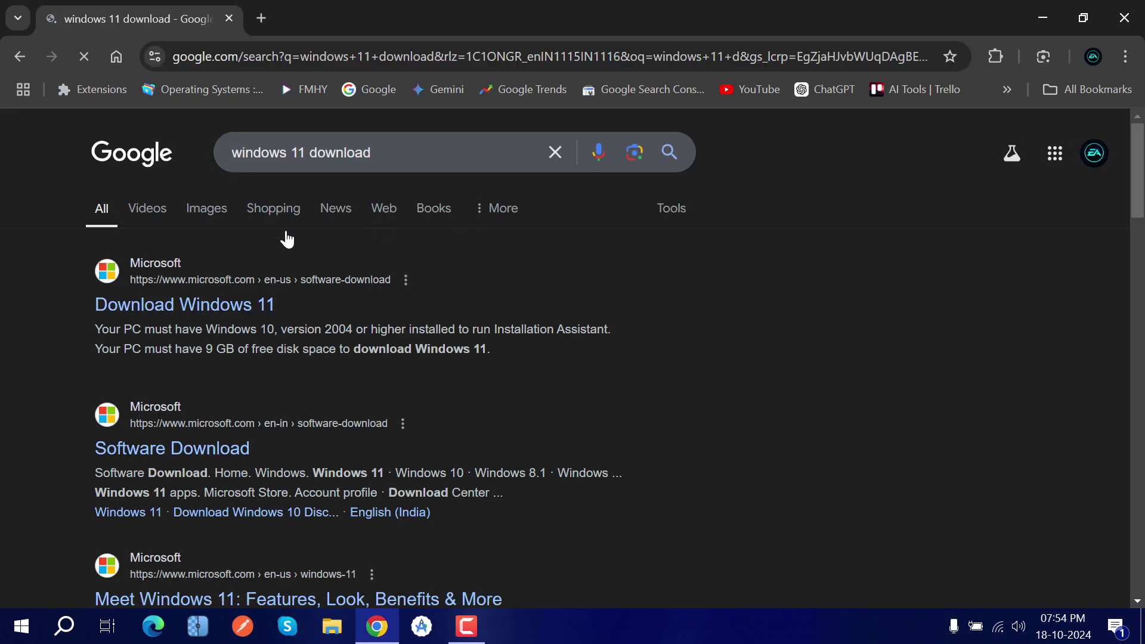
# - Open Microsoft's Download Windows 11 page from the Google results
pyautogui.click(268, 322)
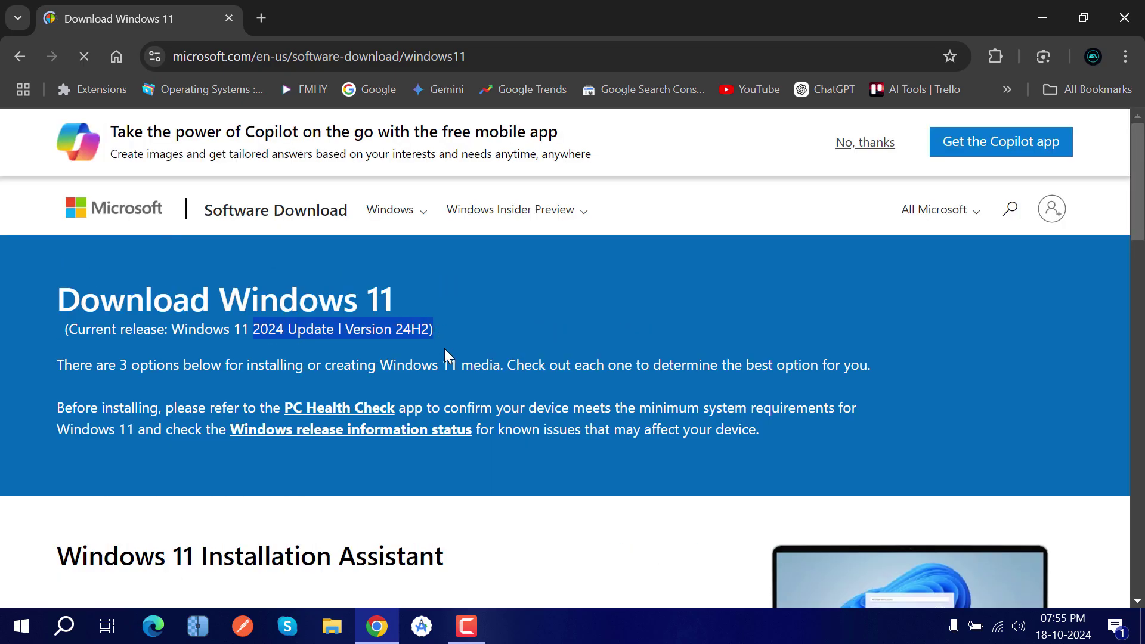
pyautogui.scroll(-6, 416, 367)
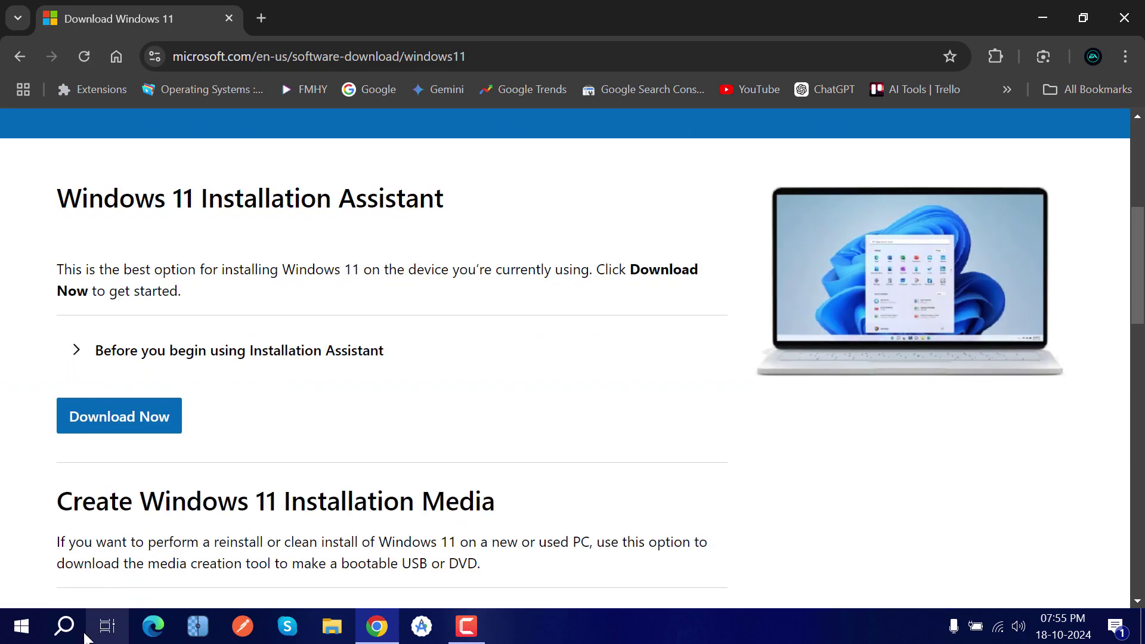
pyautogui.click(81, 635)
# - Run PC Health Check via 'pch' to confirm the PC meets Windows 11 requirements, then close it
pyautogui.write('pch')
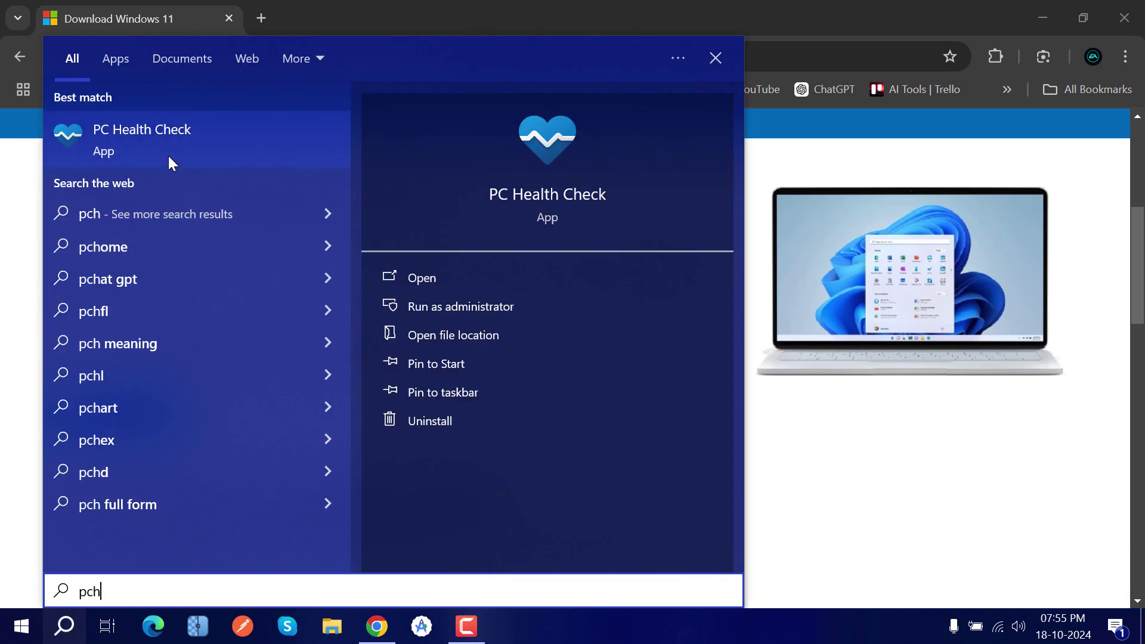
pyautogui.press('Return')
pyautogui.click(458, 297)
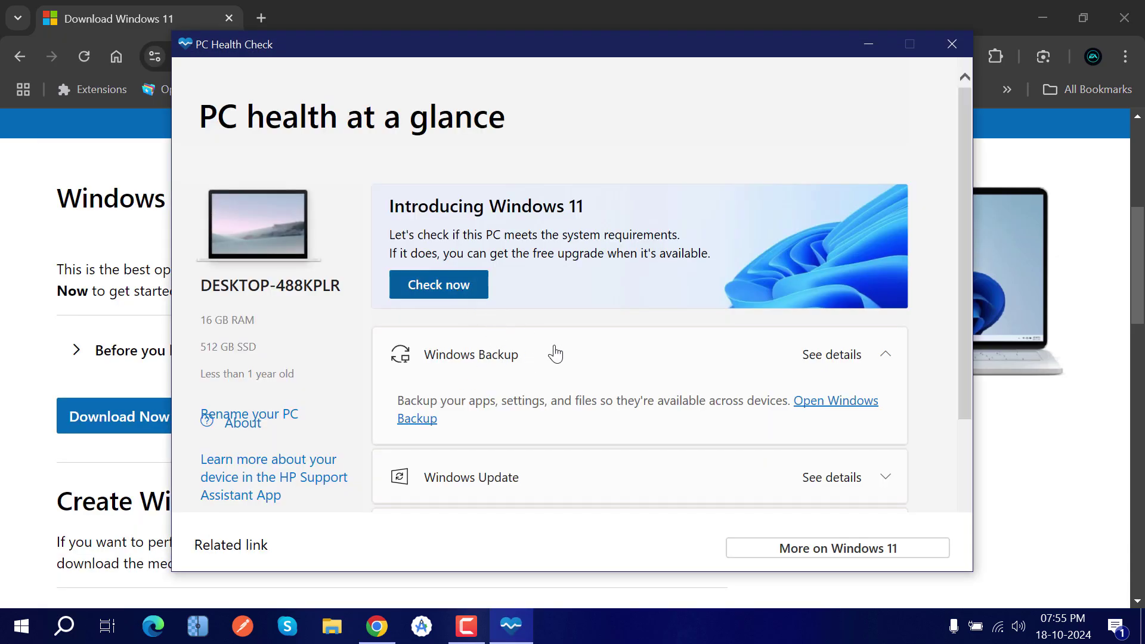
pyautogui.click(487, 397)
pyautogui.scroll(-2, 518, 378)
pyautogui.scroll(2, 522, 385)
pyautogui.click(756, 152)
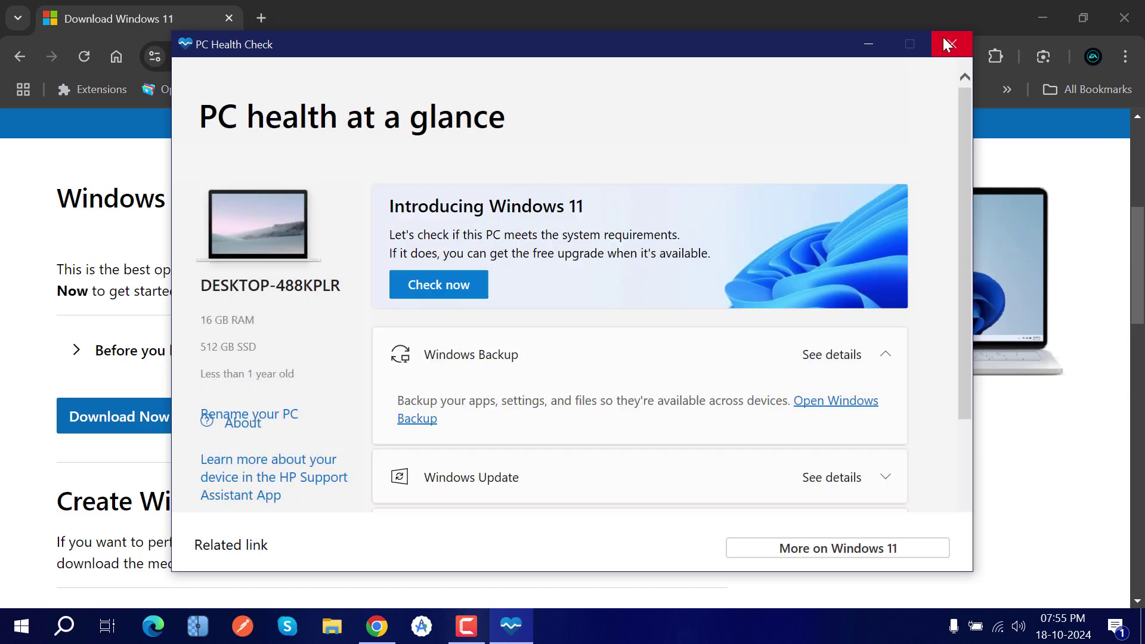
pyautogui.click(951, 43)
# - Scroll the Download Windows 11 page down to the ISO download section
pyautogui.scroll(-1, 350, 327)
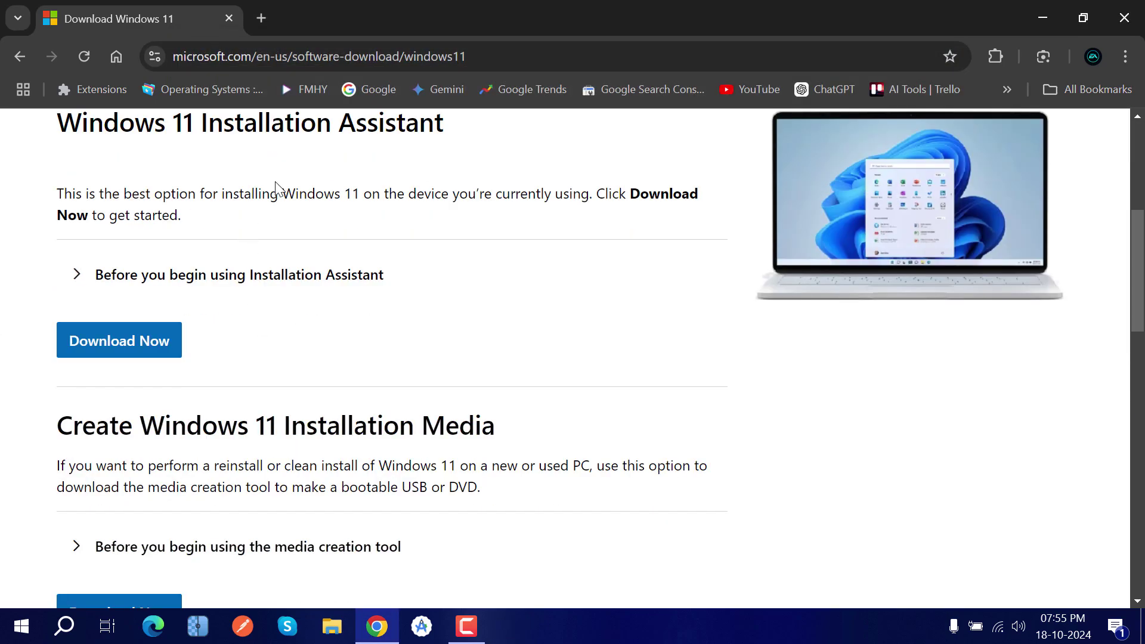
pyautogui.scroll(-4, 246, 310)
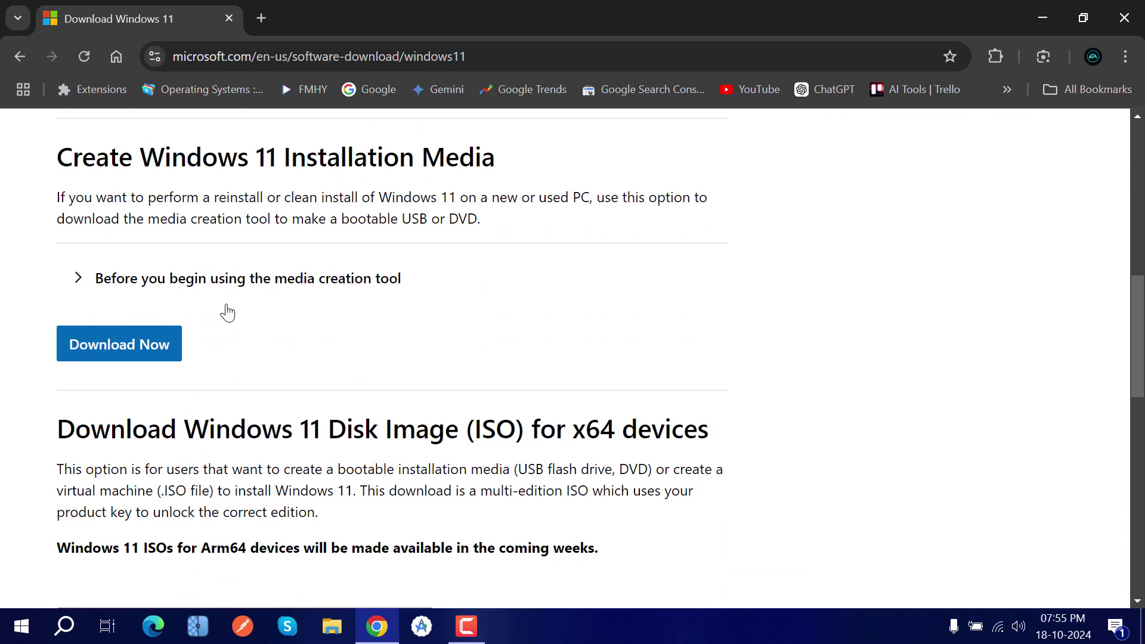
pyautogui.scroll(-4, 257, 348)
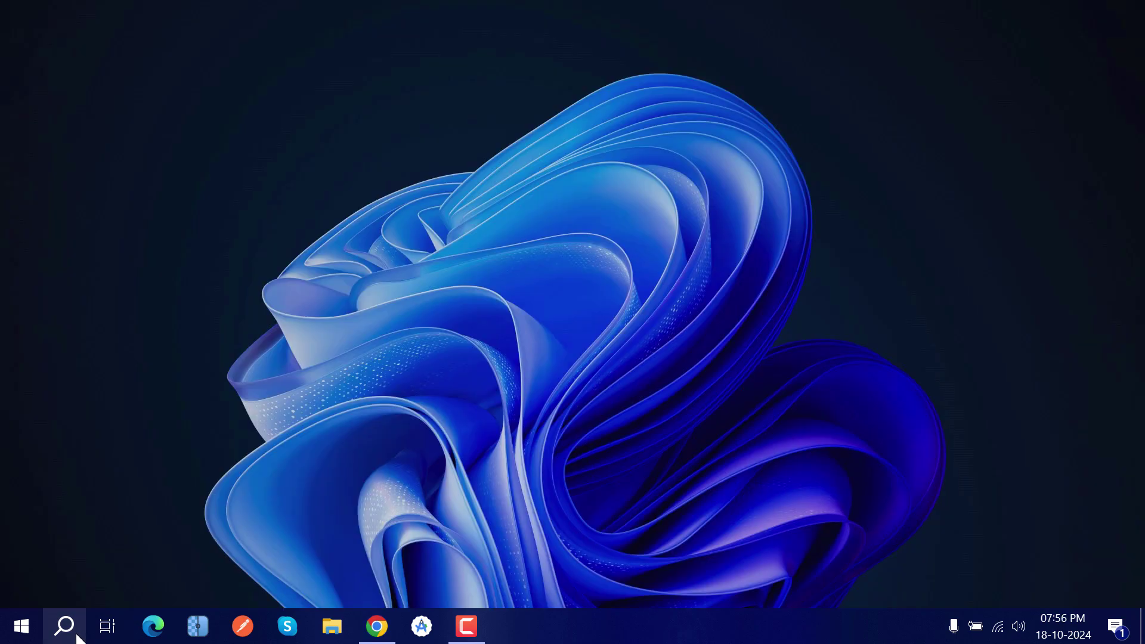
# - Run dism /online /get-intl in an administrator Command Prompt, then pick the Windows 11 multi-edition ISO
pyautogui.click(65, 626)
pyautogui.write('cmd')
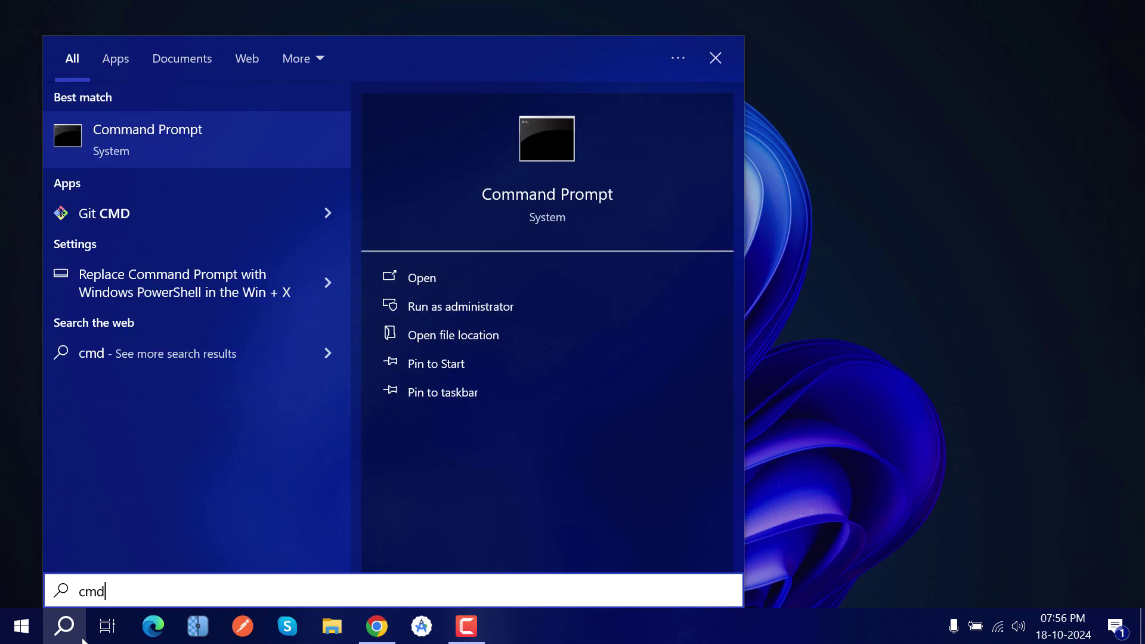
pyautogui.click(480, 312)
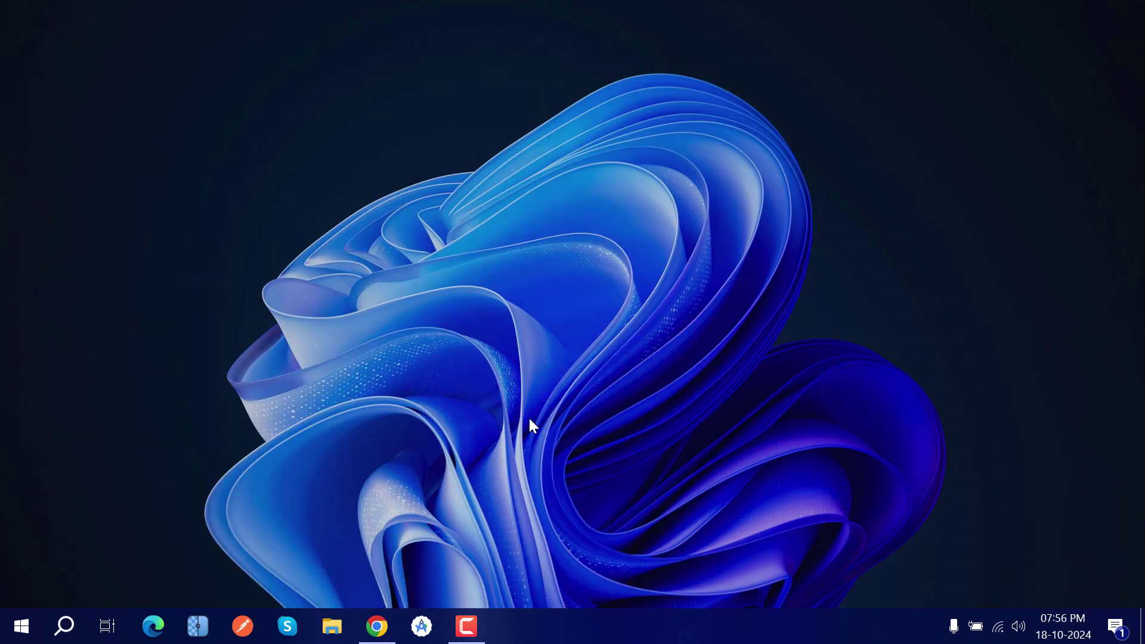
pyautogui.write('dism /online /get-intl')
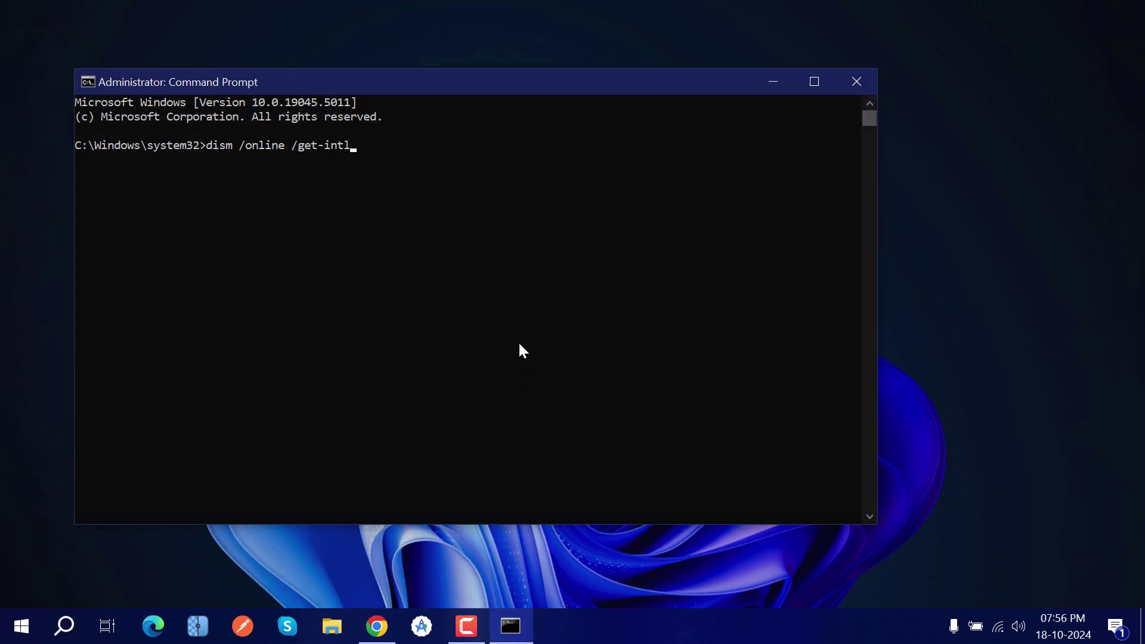
pyautogui.press('Return')
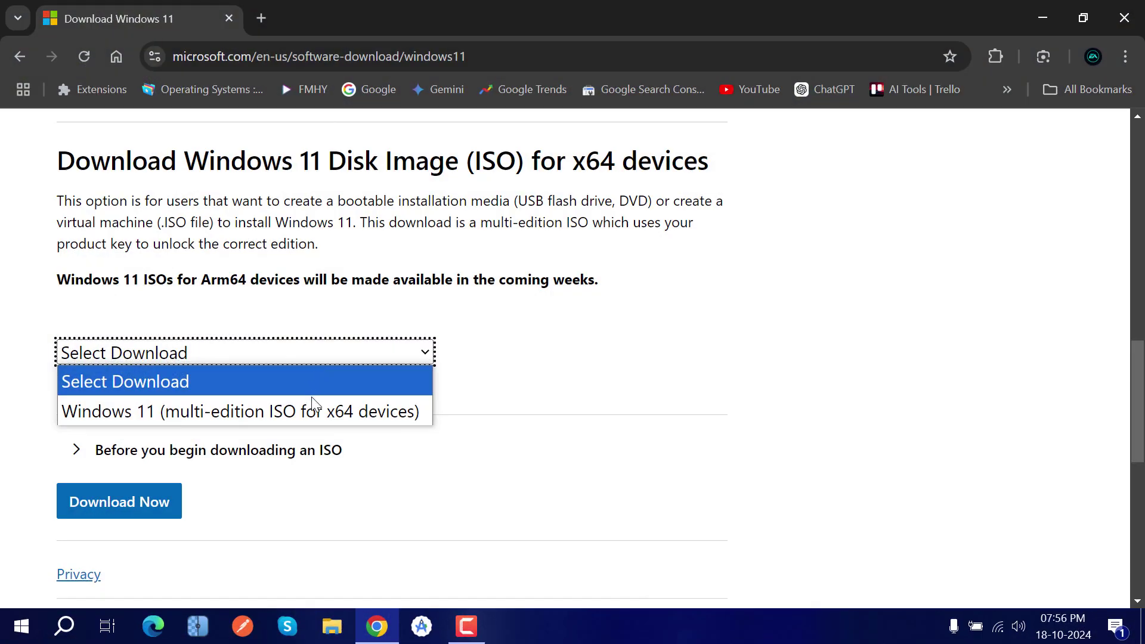
pyautogui.click(315, 408)
# - Download the 64-bit Windows 11 ISO in English (United States) and check its progress
pyautogui.click(153, 495)
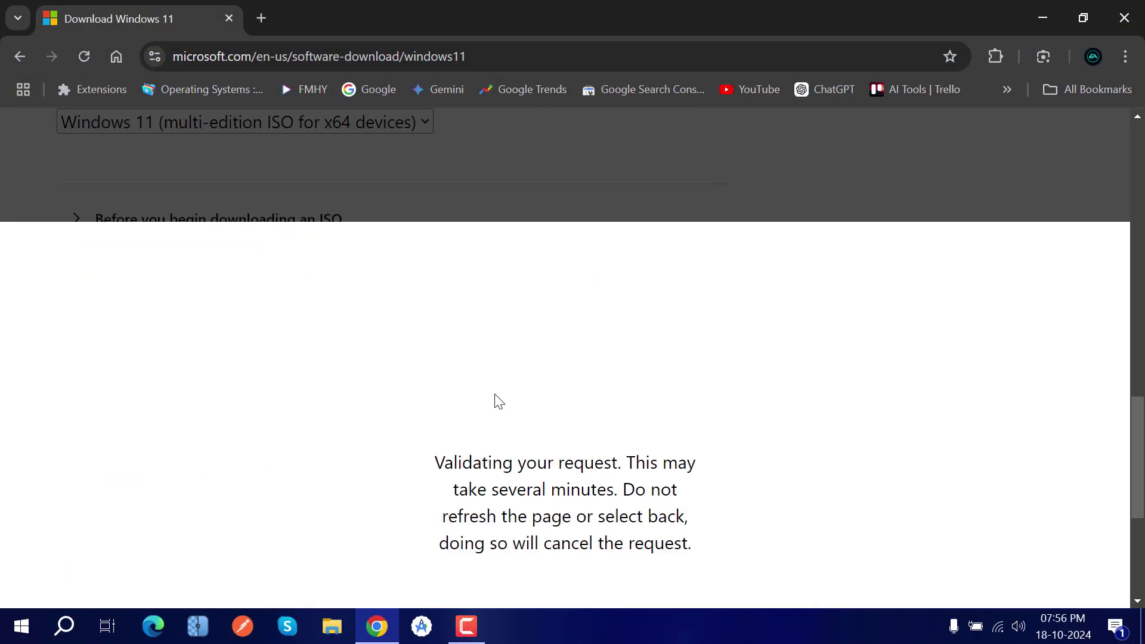
pyautogui.click(238, 450)
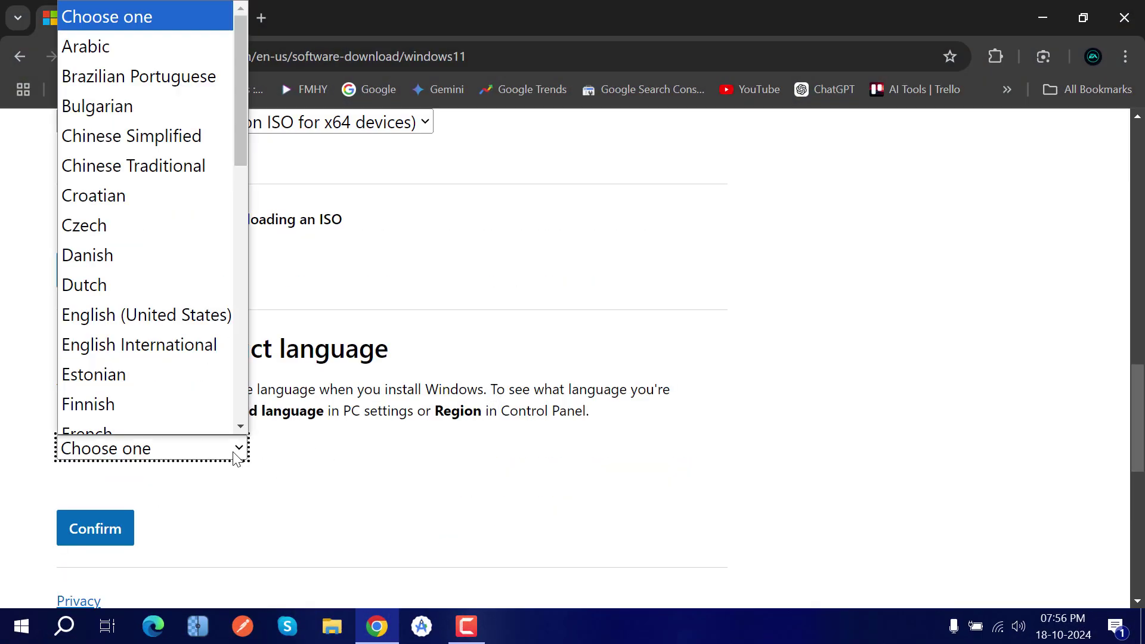
pyautogui.click(191, 315)
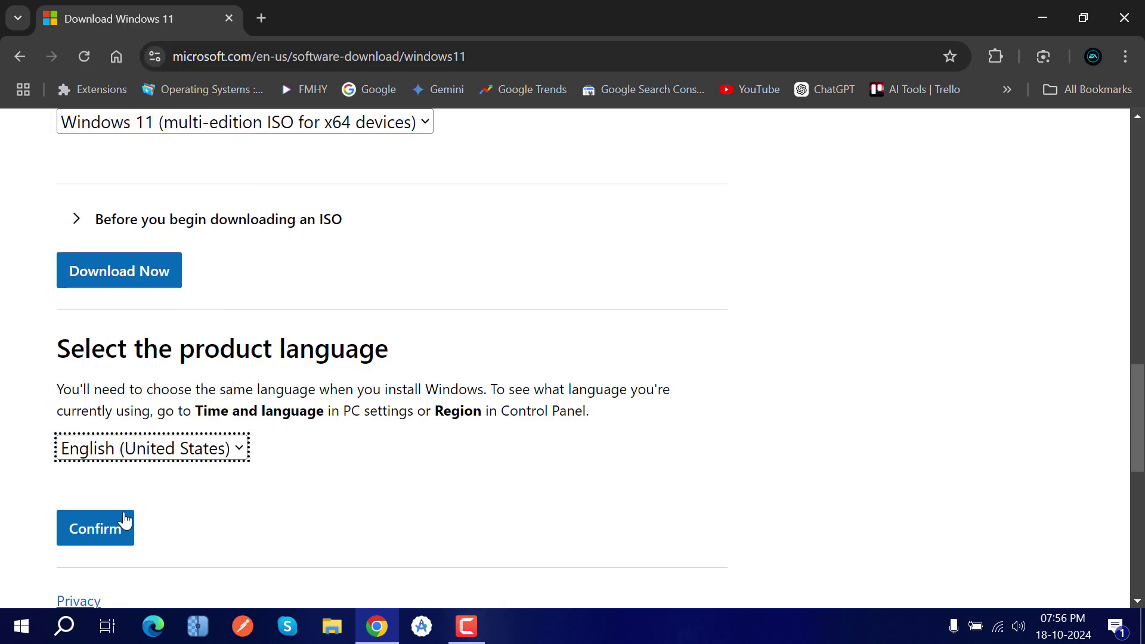
pyautogui.click(95, 528)
pyautogui.scroll(-3, 378, 434)
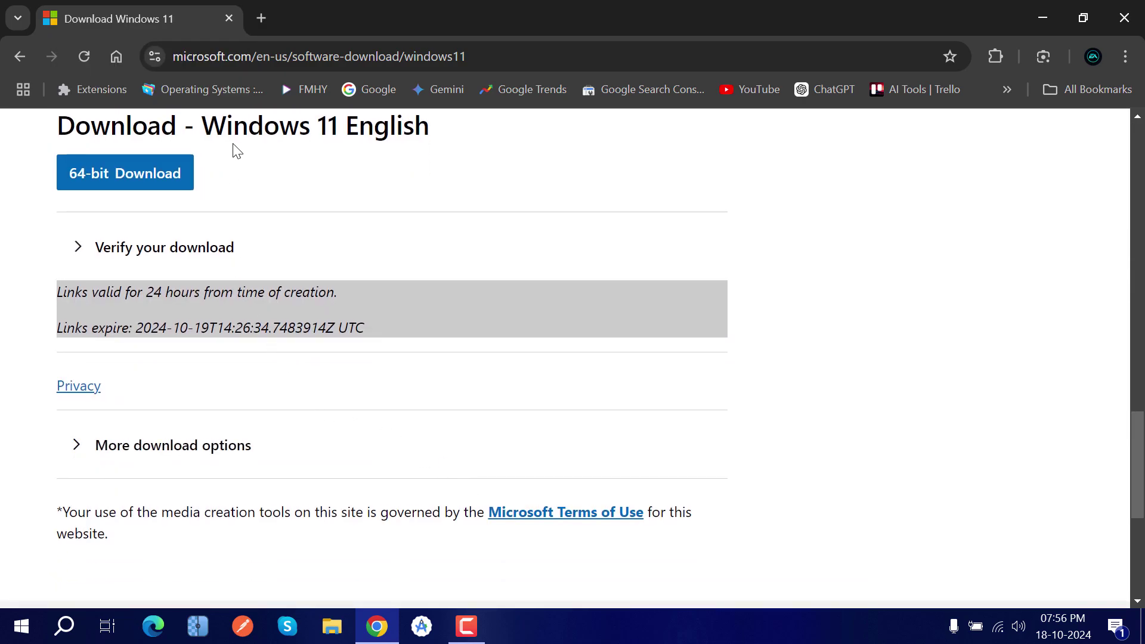
pyautogui.click(136, 185)
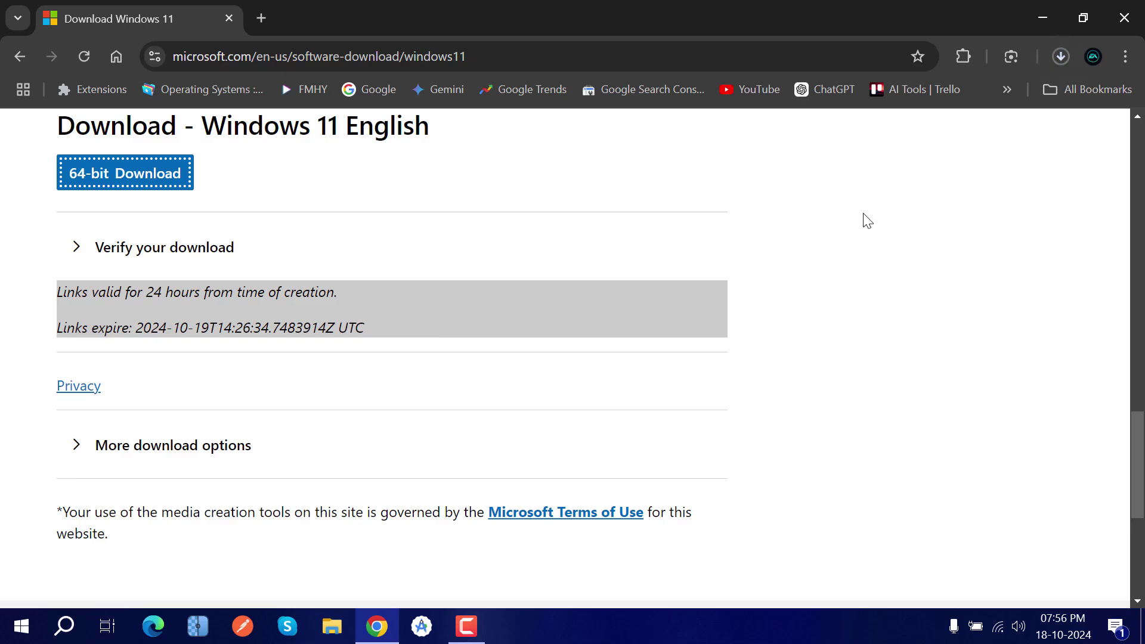
pyautogui.click(1062, 53)
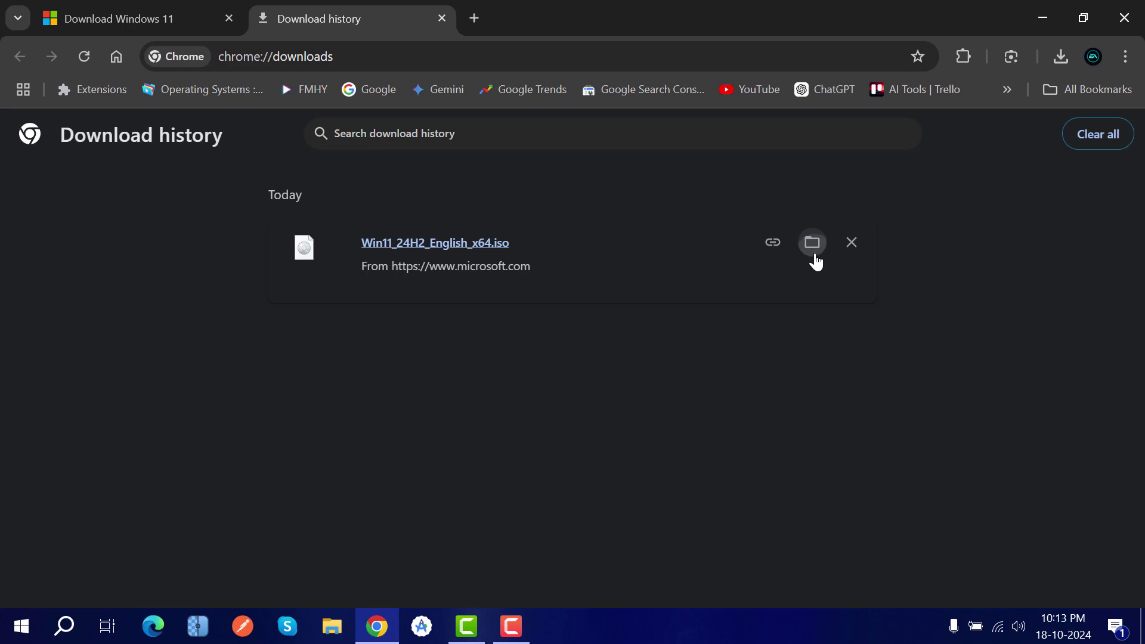
# - Show Win11_24H2_English_x64.iso in its folder and mount it as a DVD drive
pyautogui.click(813, 254)
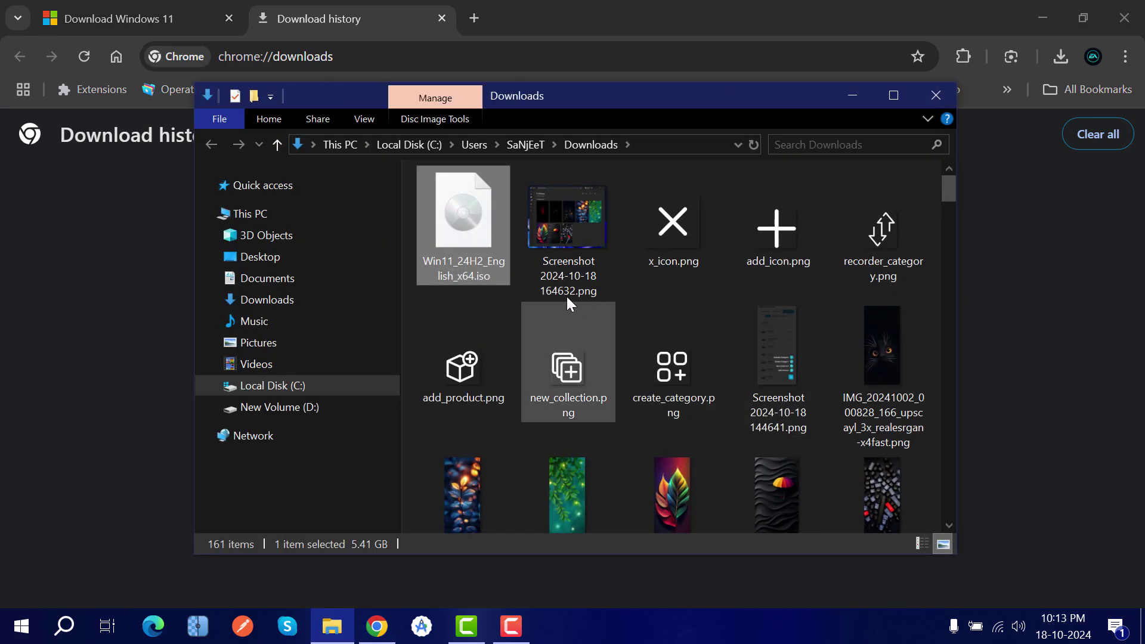
pyautogui.rightClick(478, 246)
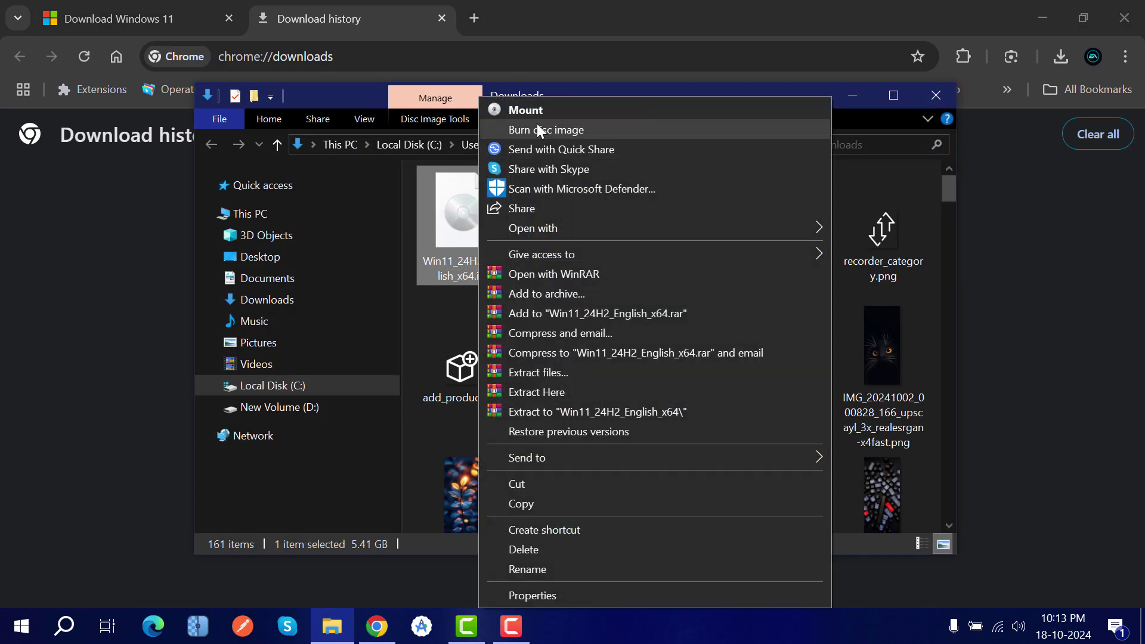
pyautogui.click(543, 110)
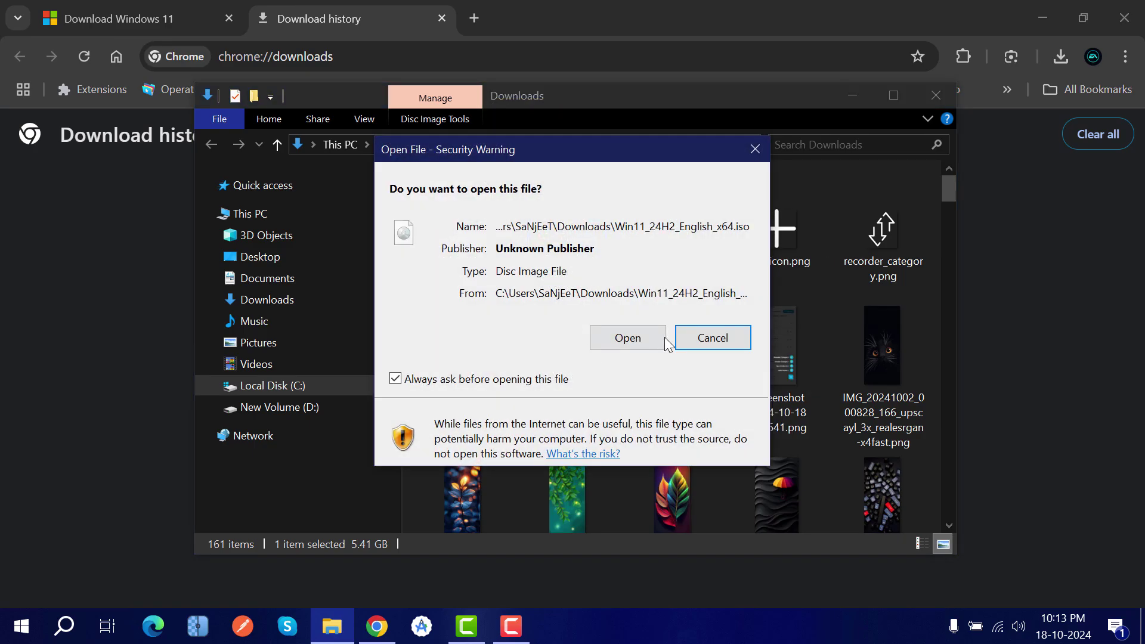
pyautogui.click(640, 332)
pyautogui.rightClick(444, 332)
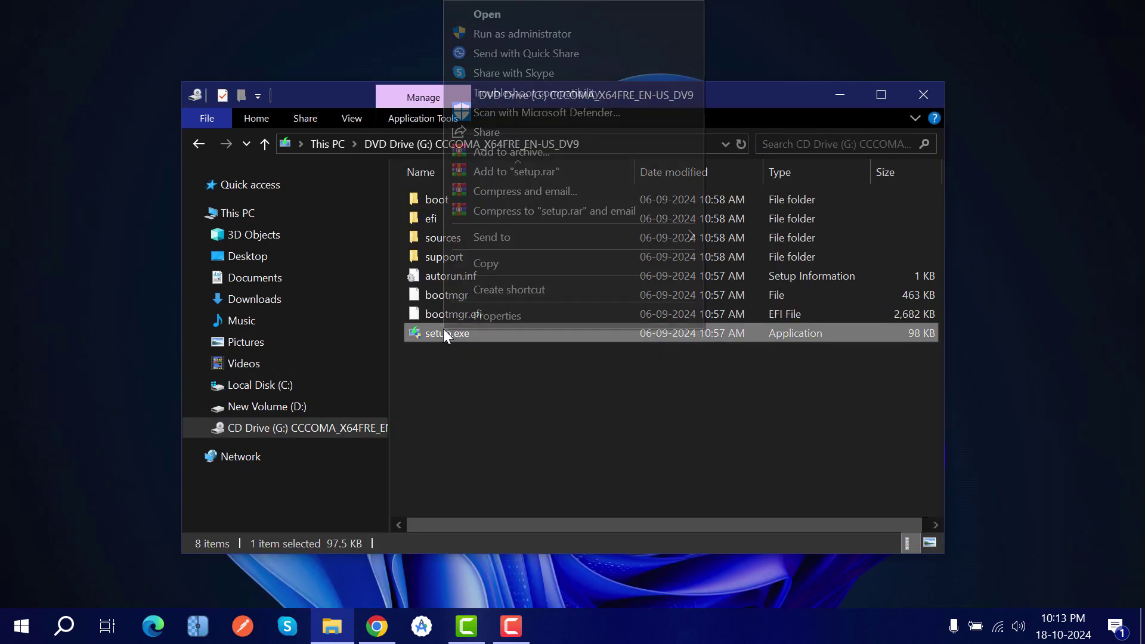
# - Run setup.exe, accept the license terms, and install Windows 11 Pro keeping files and apps
pyautogui.click(515, 14)
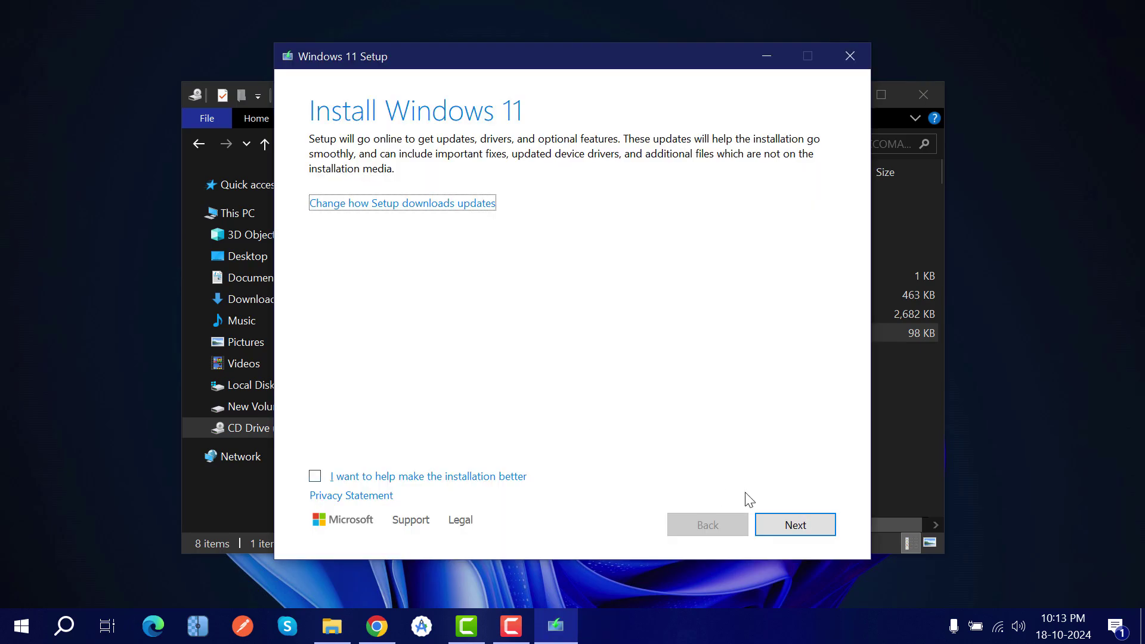
pyautogui.click(799, 532)
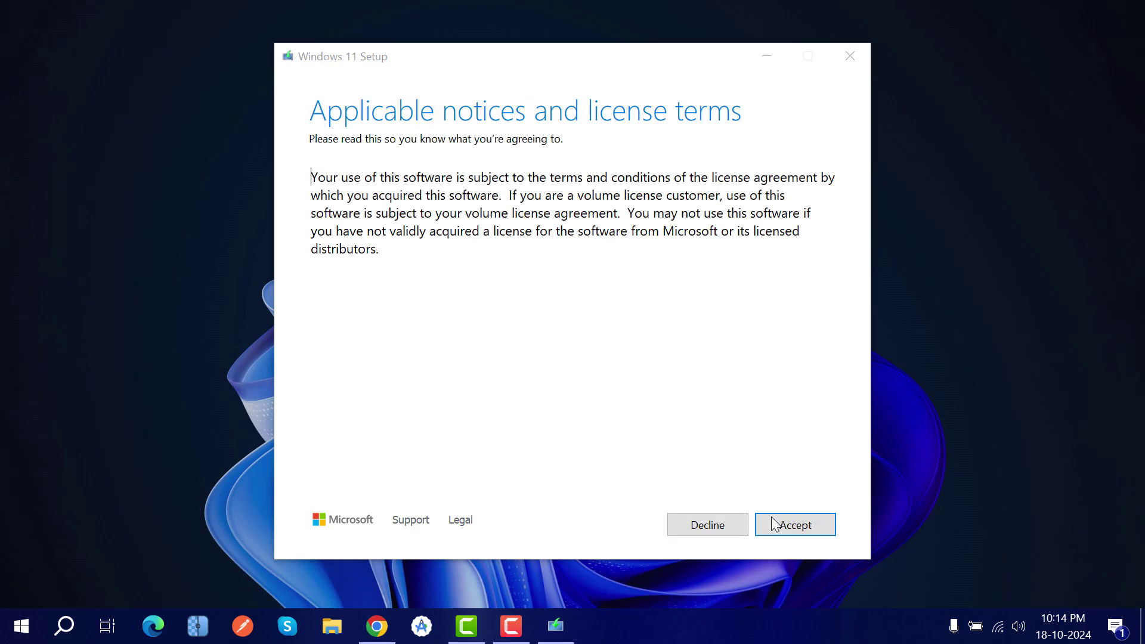
pyautogui.click(773, 524)
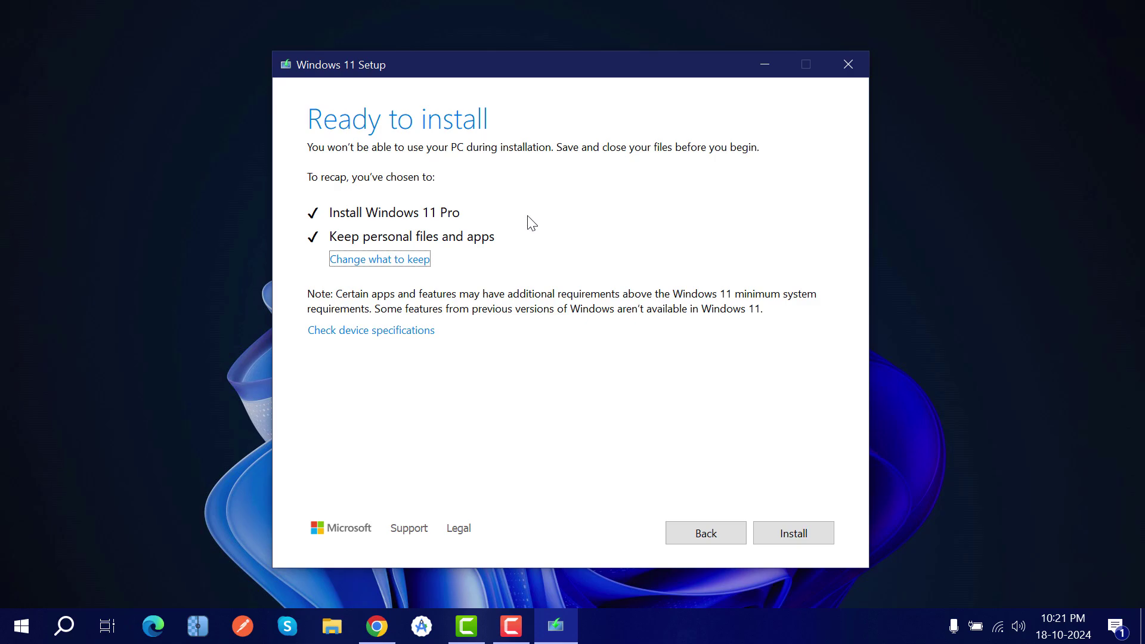
pyautogui.click(786, 535)
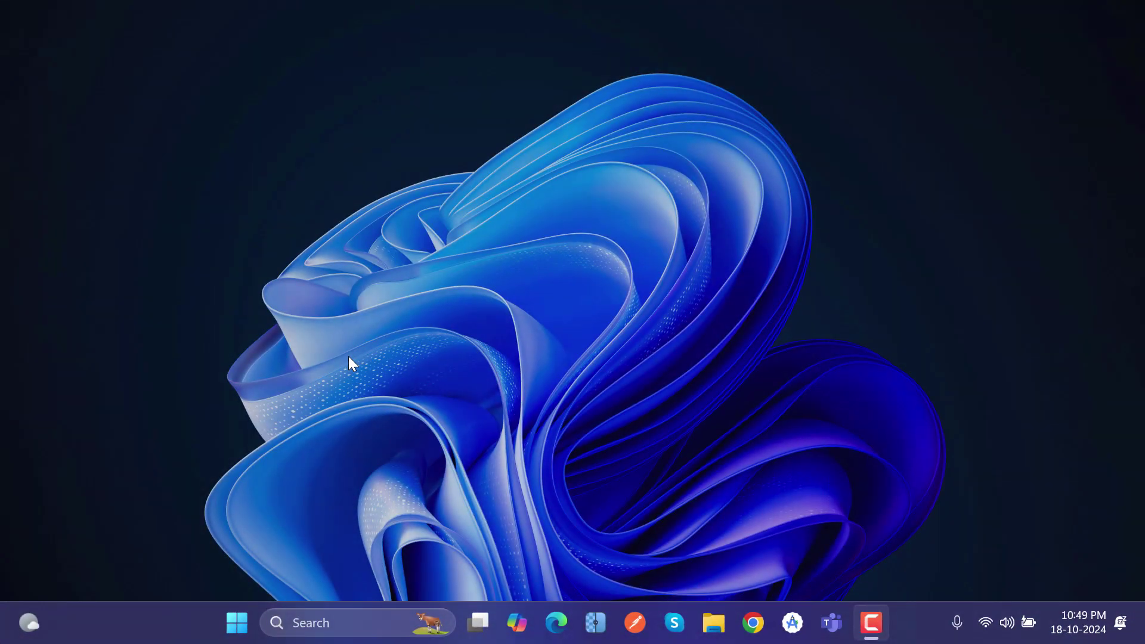
# - Open File Explorer, look inside drives D: and C:, maximize at This PC, then turn on Phone Link
pyautogui.press('super')
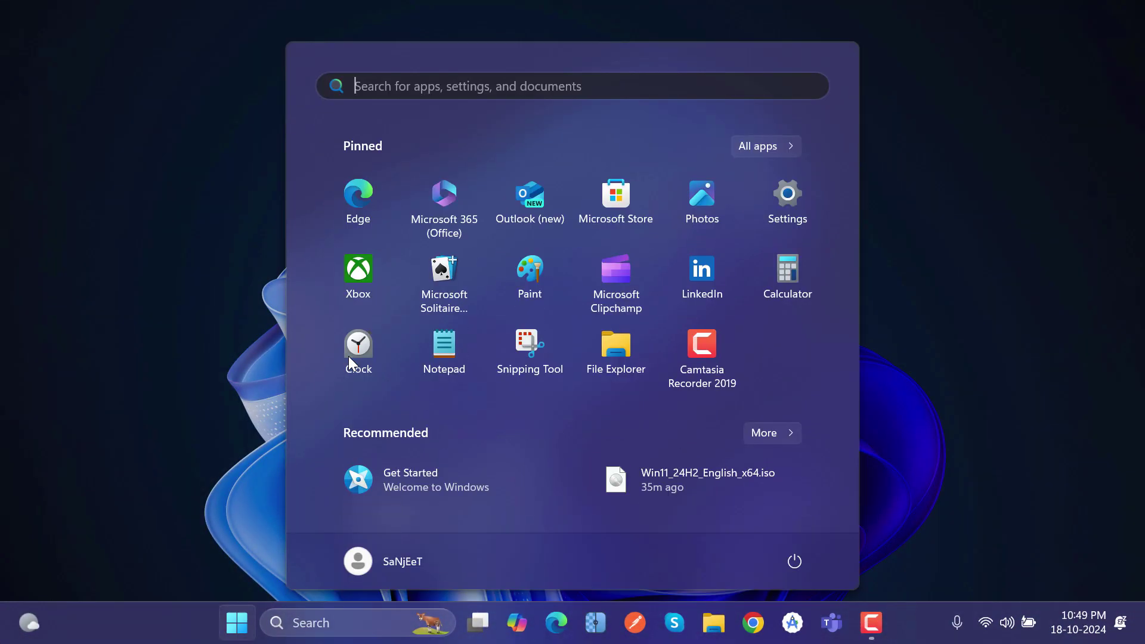
pyautogui.click(602, 348)
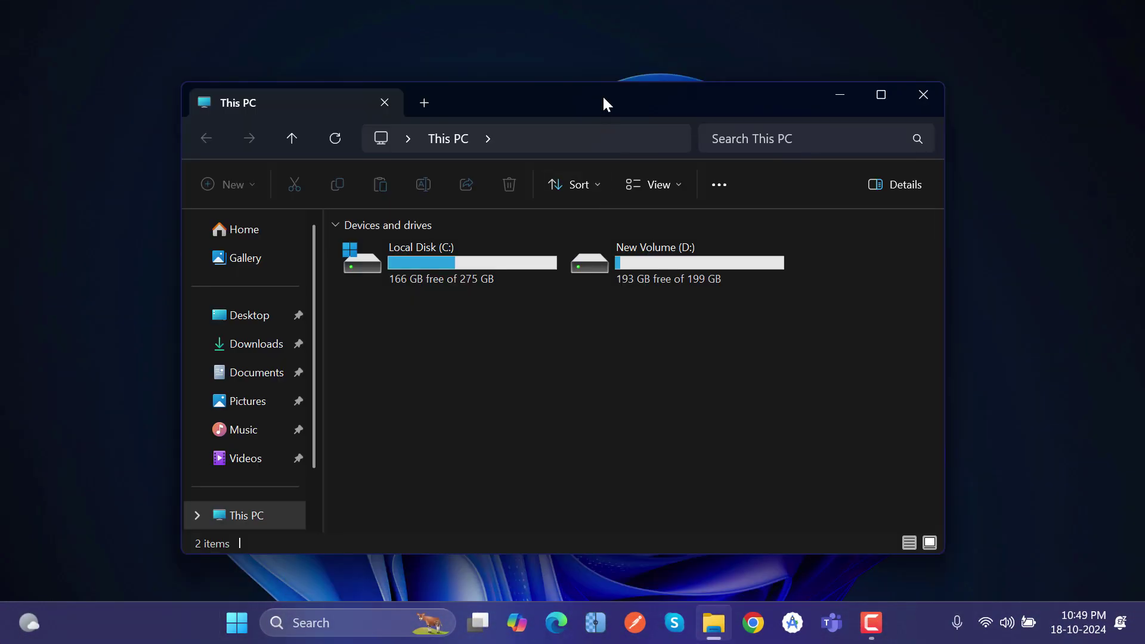
pyautogui.doubleClick(695, 278)
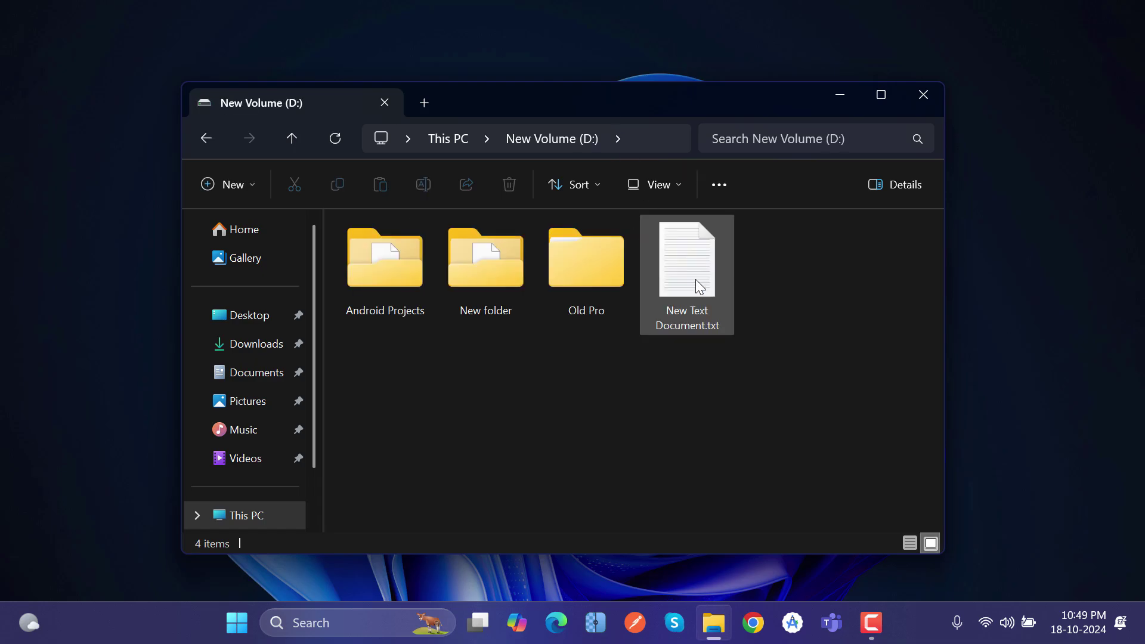
pyautogui.hotkey('alt', 'Left')
pyautogui.doubleClick(500, 270)
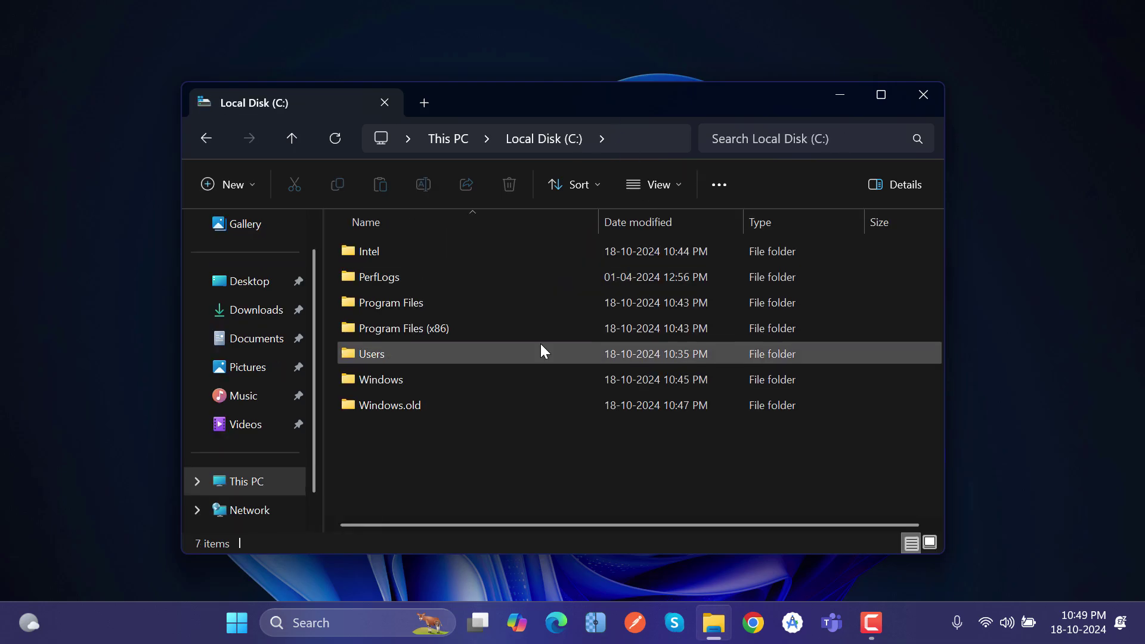
pyautogui.hotkey('alt', 'Left')
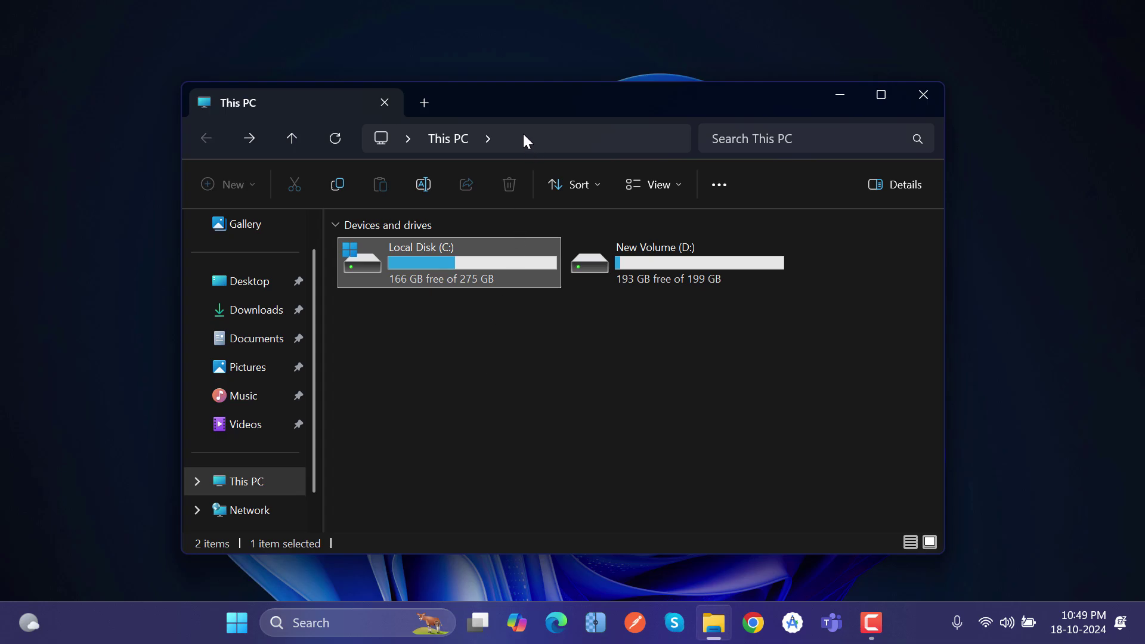
pyautogui.doubleClick(574, 108)
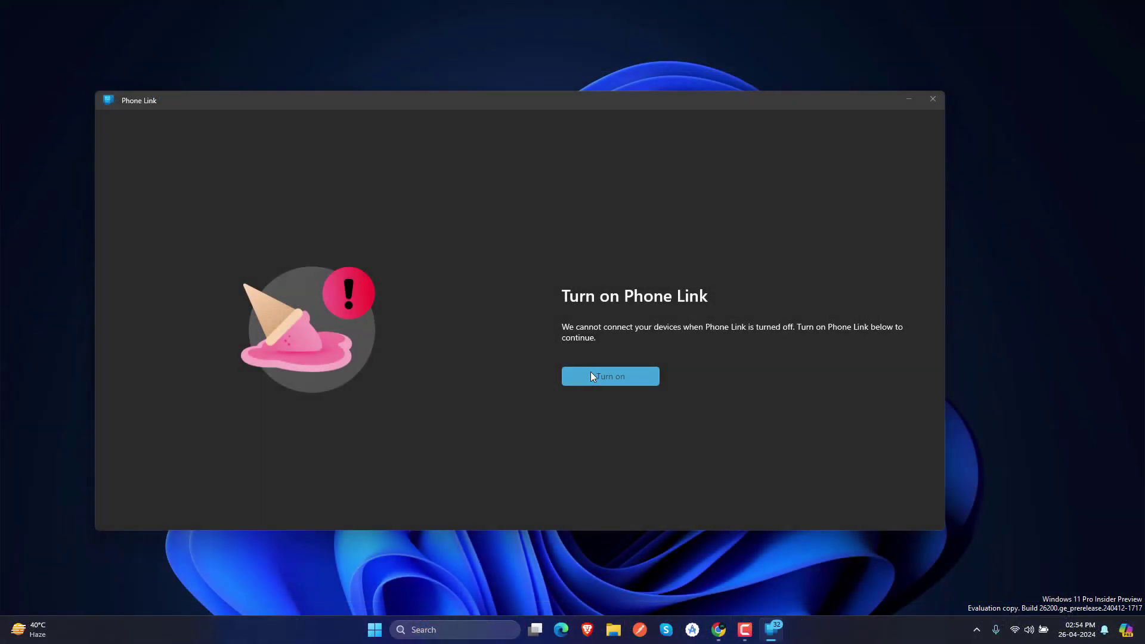
pyautogui.click(591, 374)
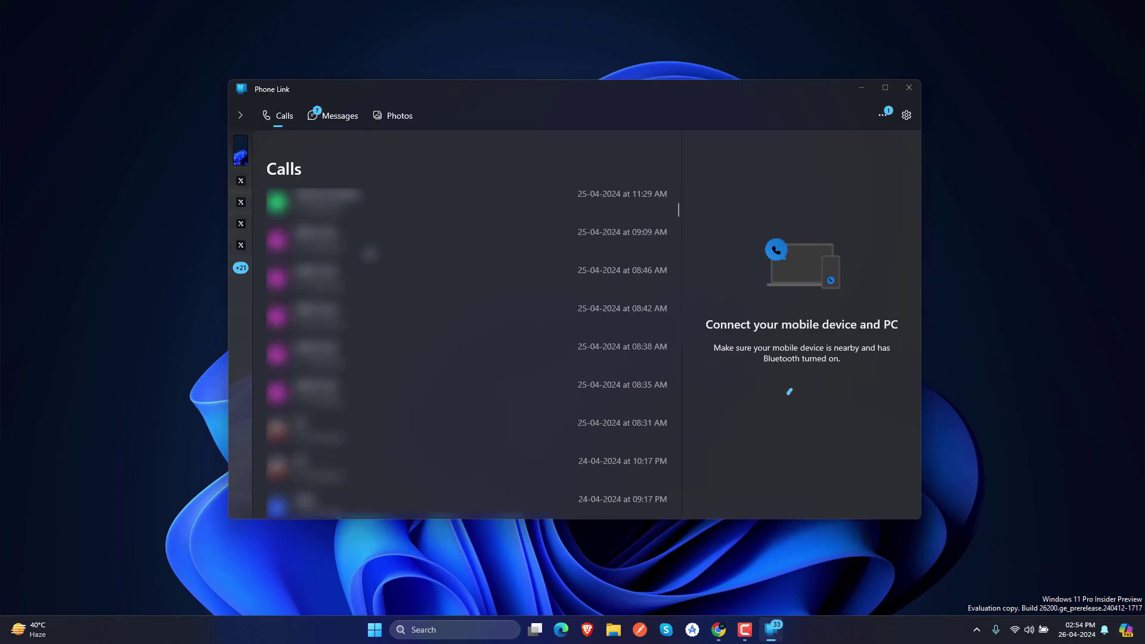
# - View Phone Link's messages page and its settings, then minimize everything to the desktop
pyautogui.click(355, 117)
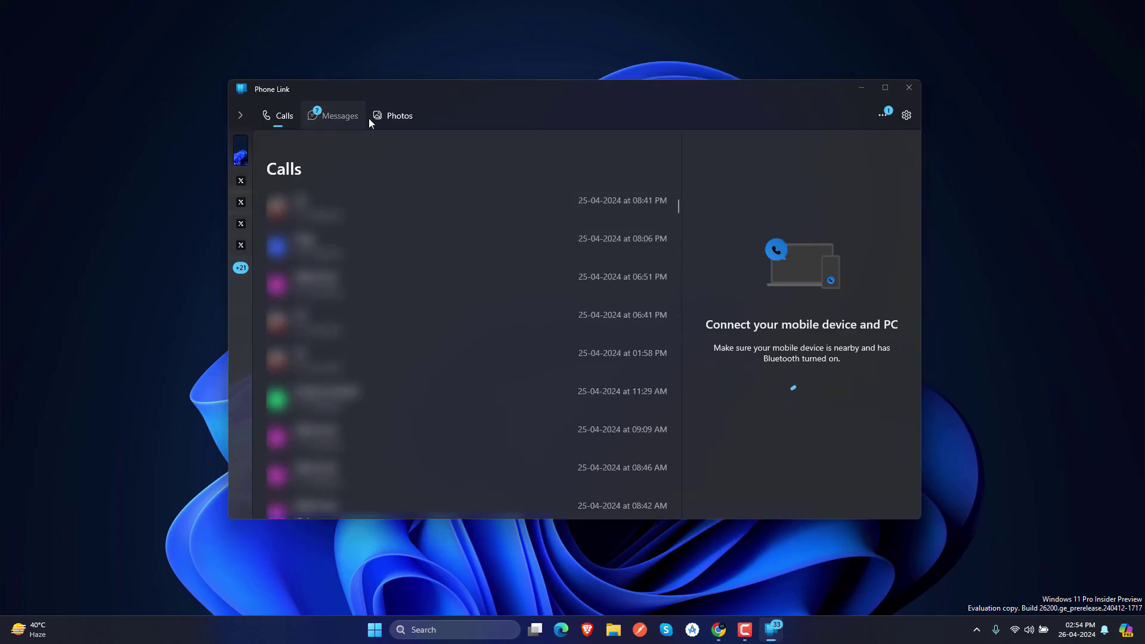
pyautogui.click(907, 115)
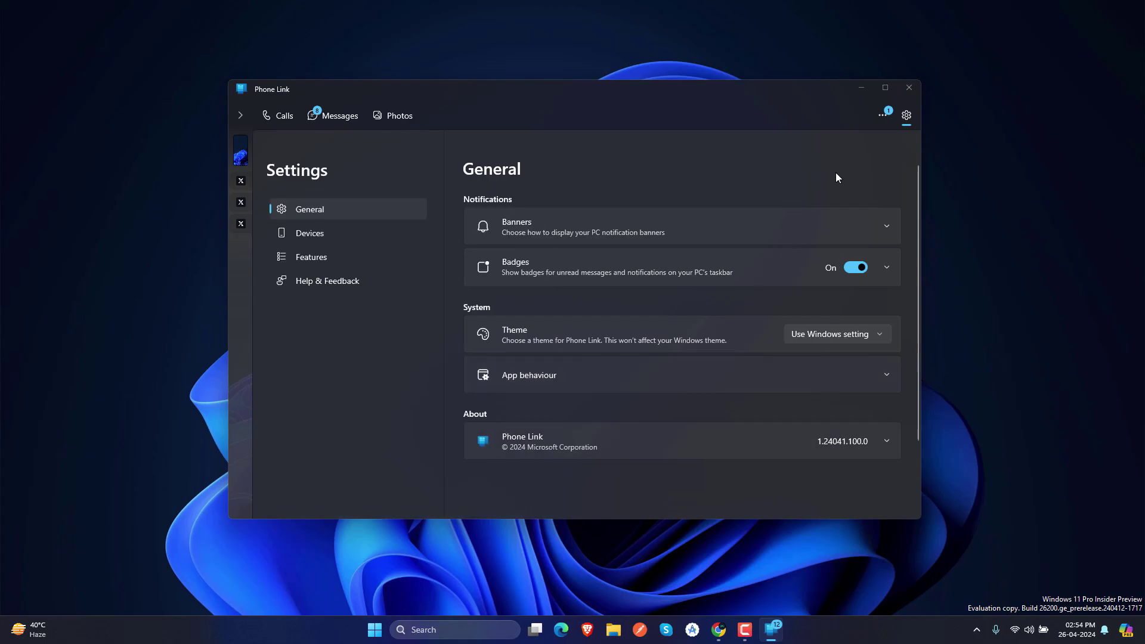
pyautogui.press('super+d')
# - Switch on 'Allow this PC to access your mobile devices' in Mobile devices settings and open Manage devices
pyautogui.rightClick(871, 620)
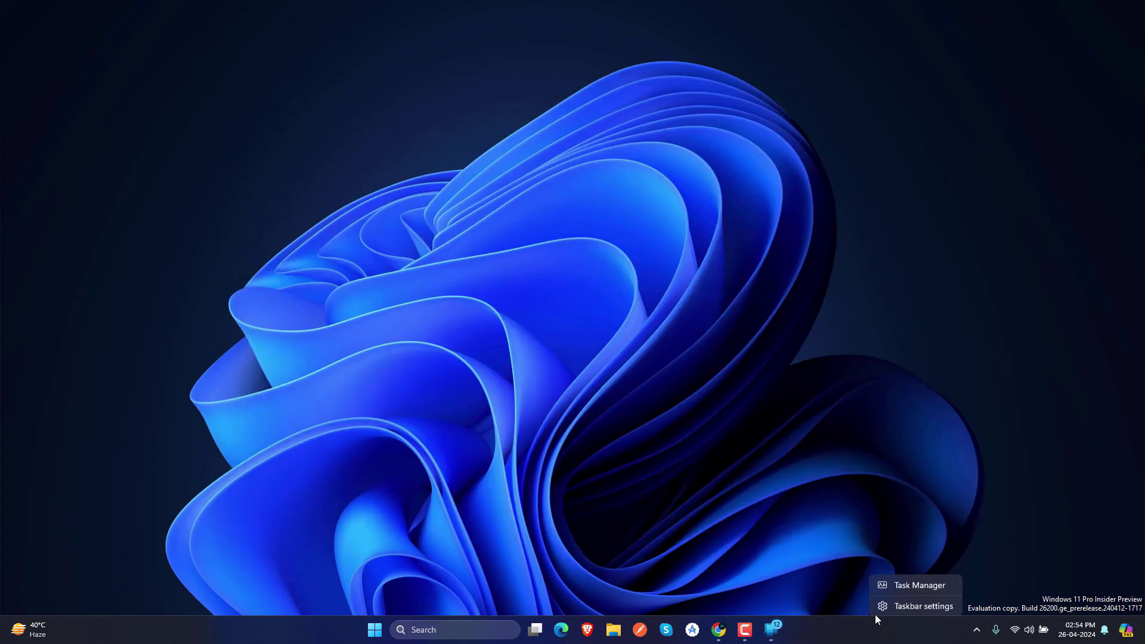
pyautogui.click(882, 604)
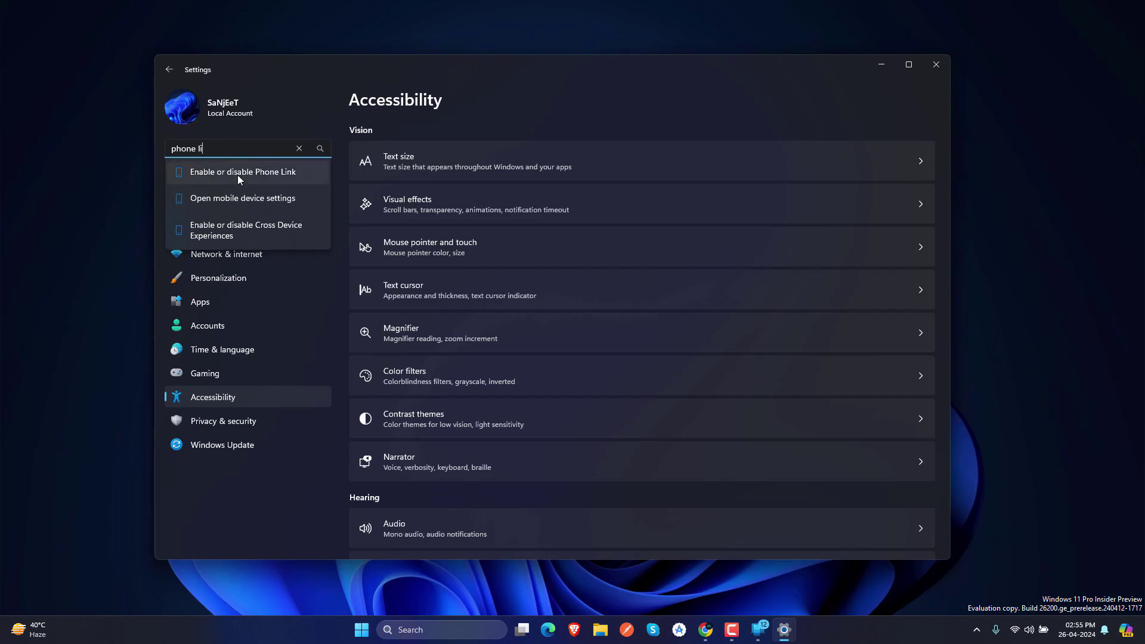
pyautogui.click(238, 180)
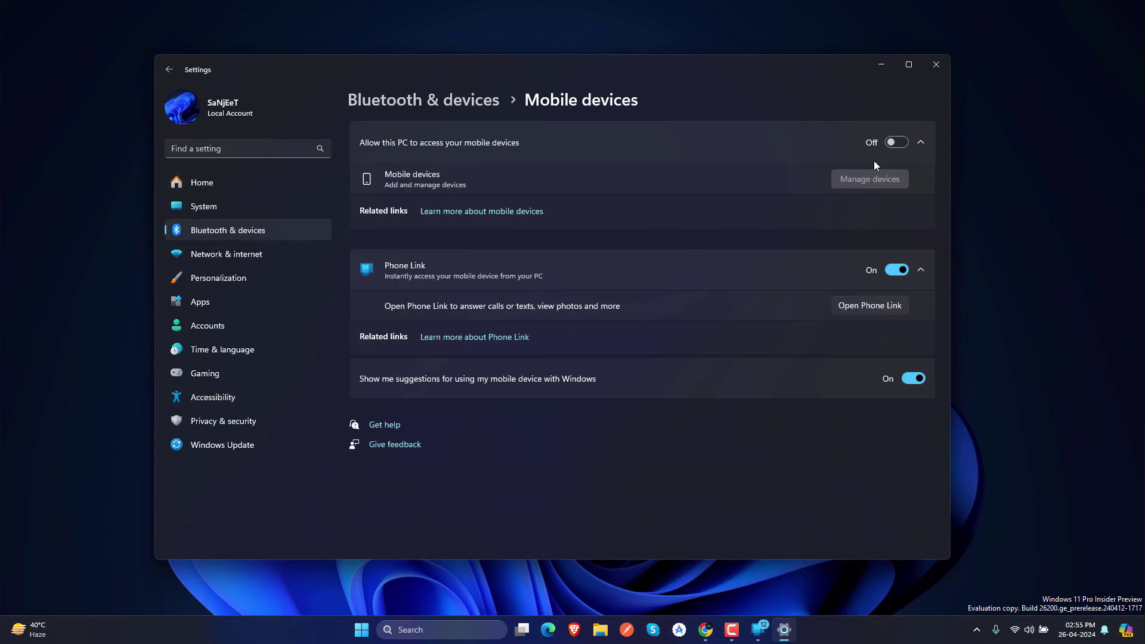
pyautogui.click(895, 144)
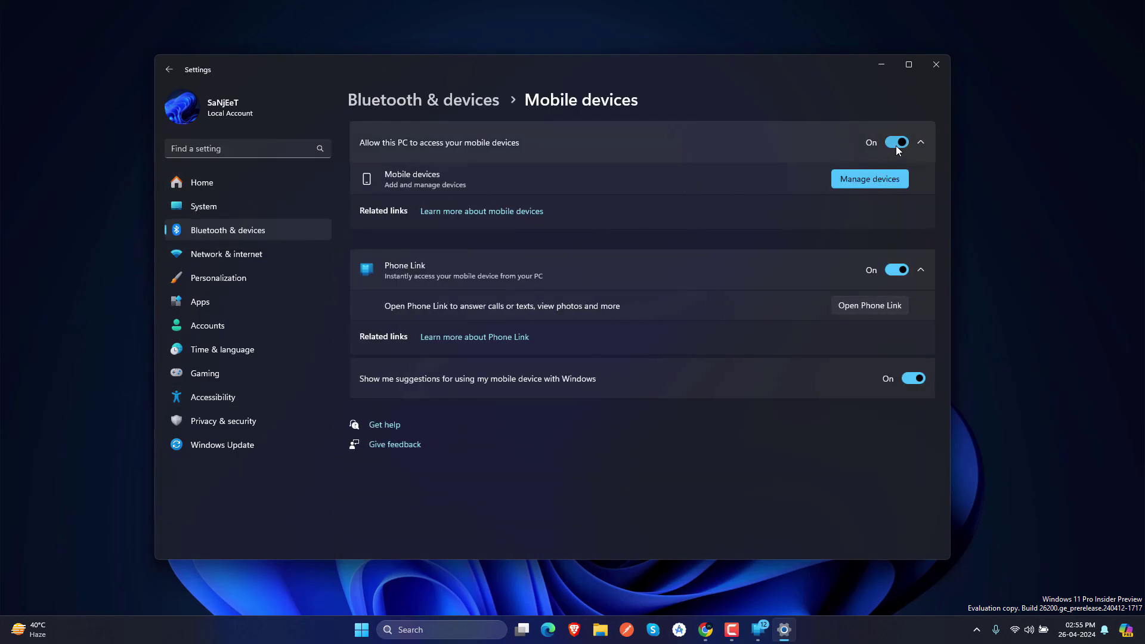
pyautogui.click(838, 180)
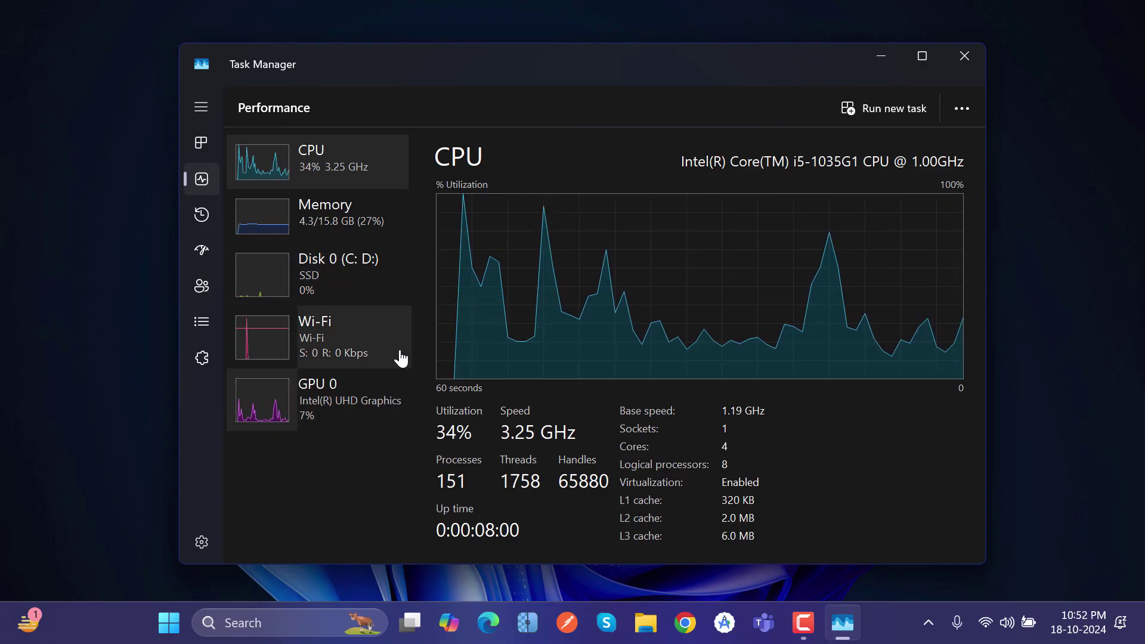
# - Show Task Manager's Memory graph: 4.1 GB in use of 16.0 GB, 11.5 GB available
pyautogui.click(370, 241)
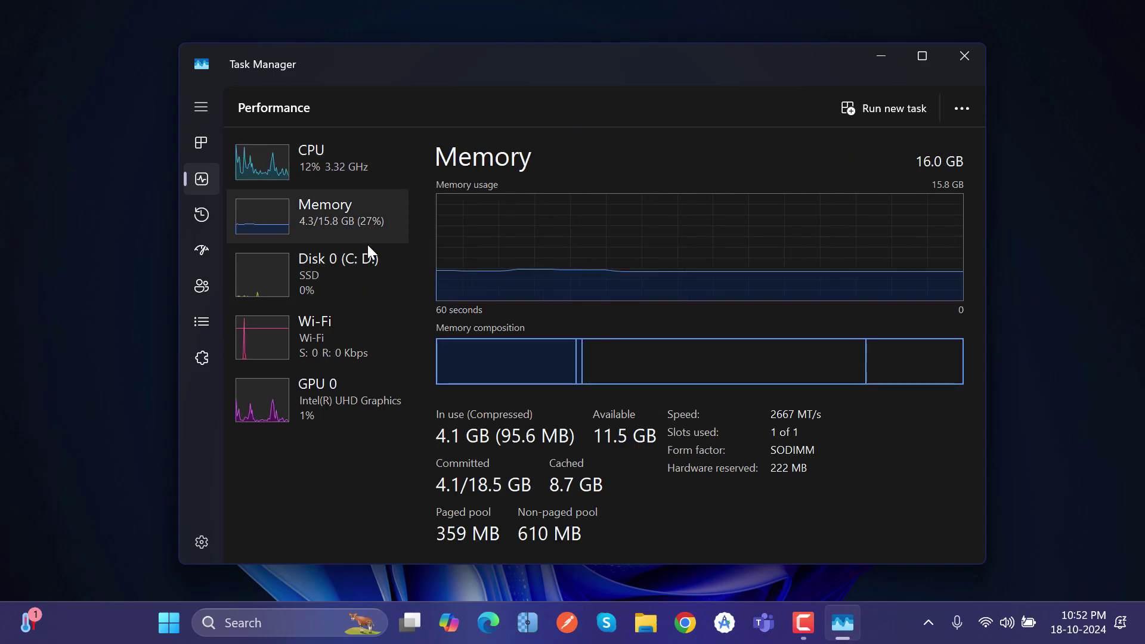